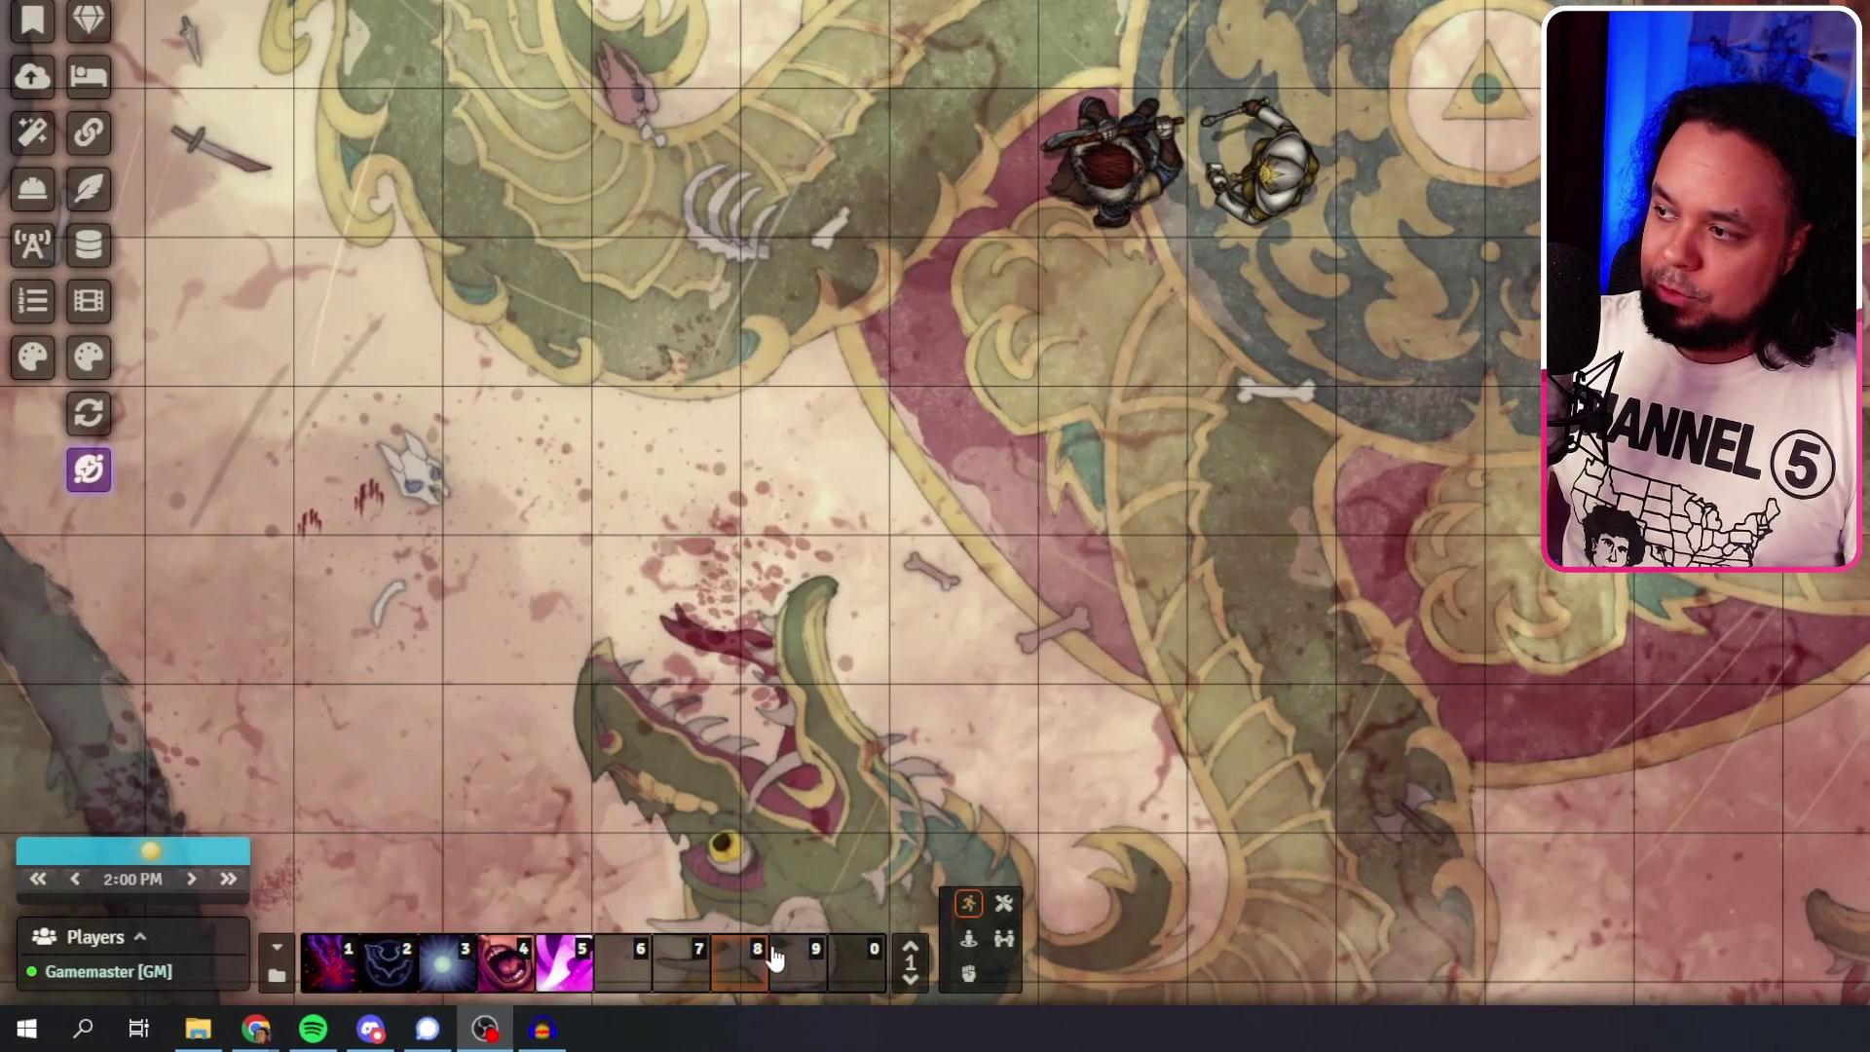
Create a blank chat-type New Macro in empty hotbar slot 7.
left_click(695, 967)
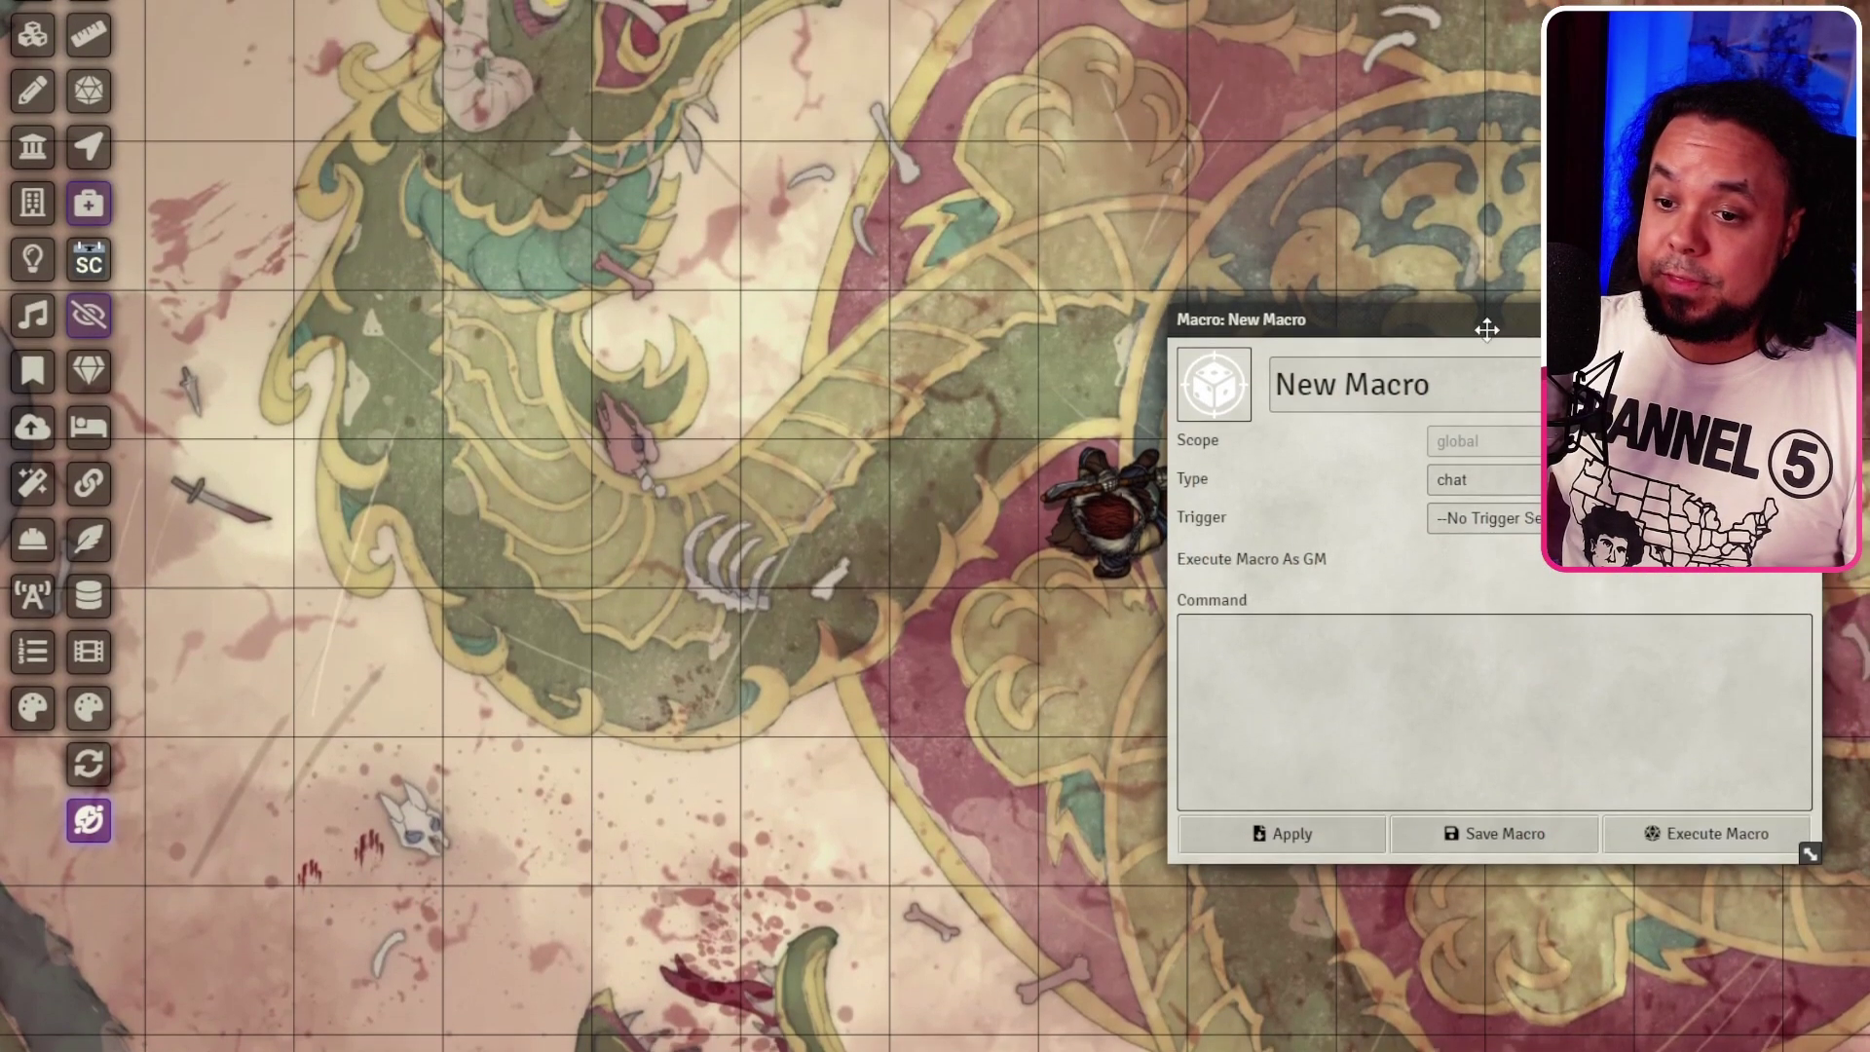
Close the New Macro editor unchanged, then check and close the Macros Directory.
left_click_drag(1487, 330, 991, 357)
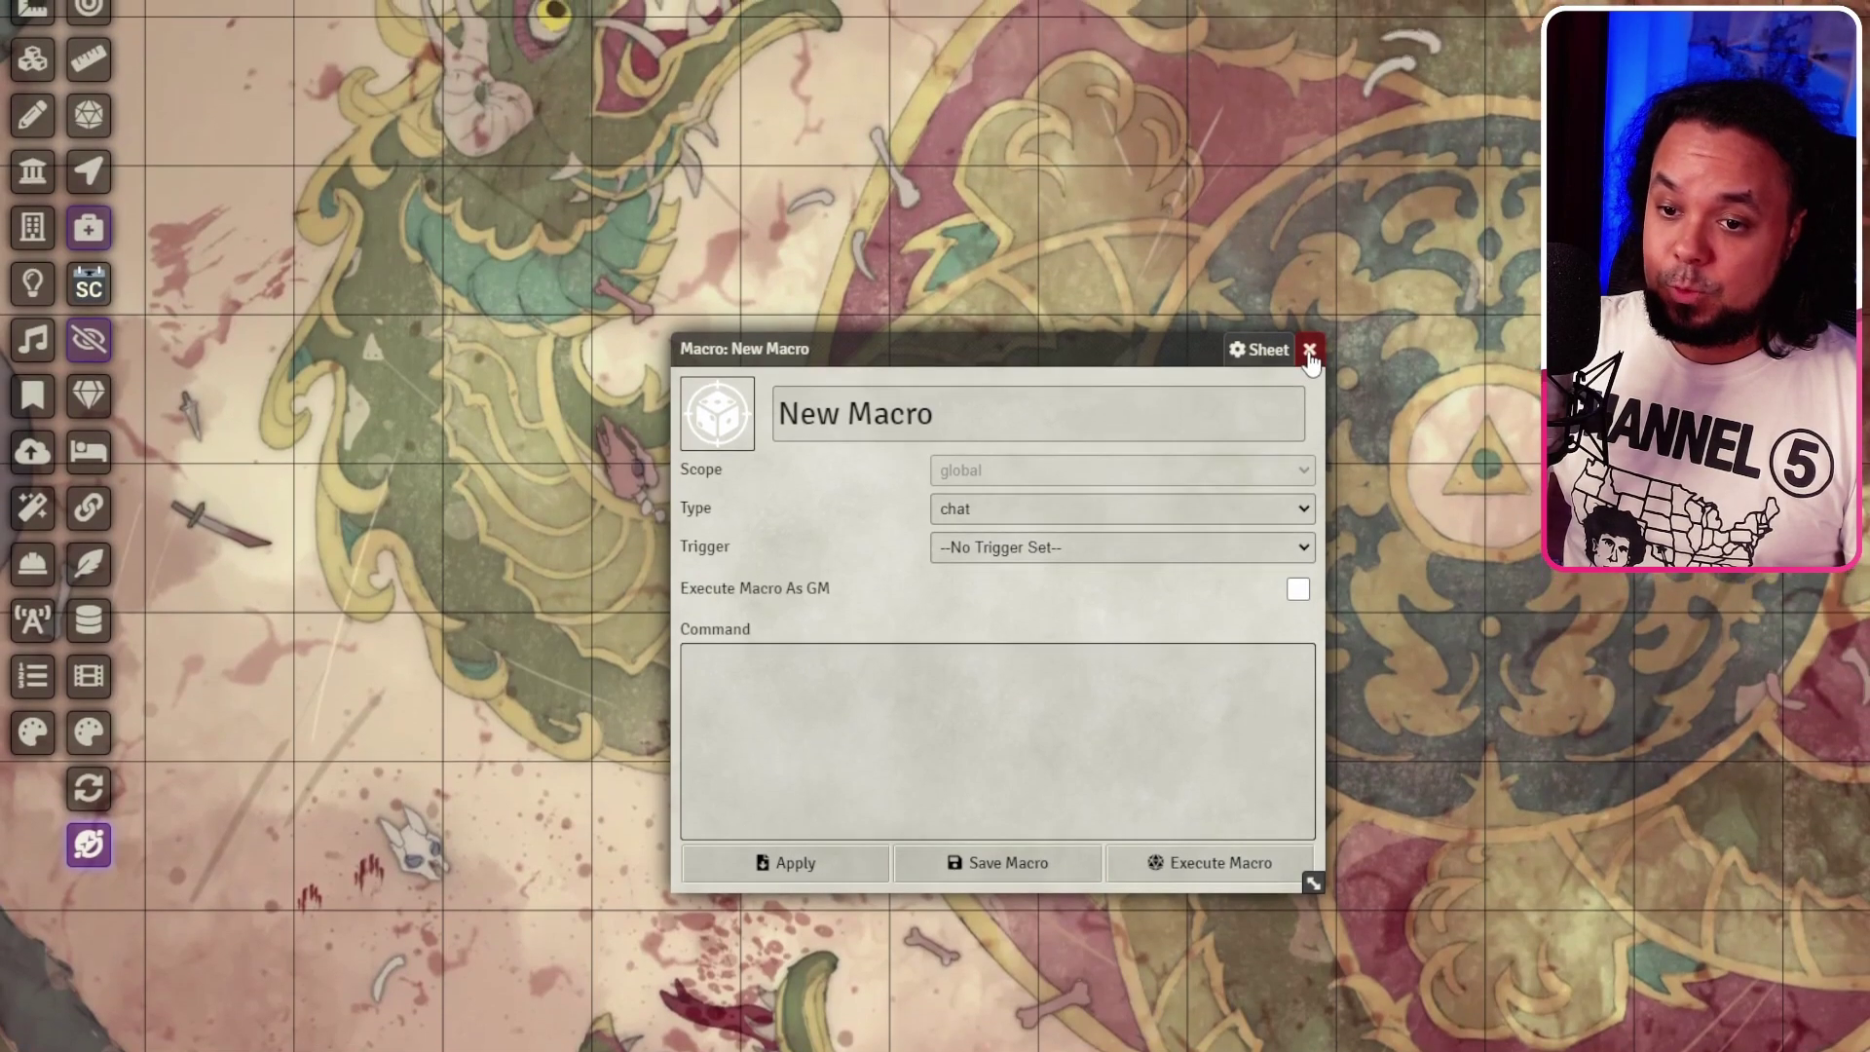
left_click(1309, 149)
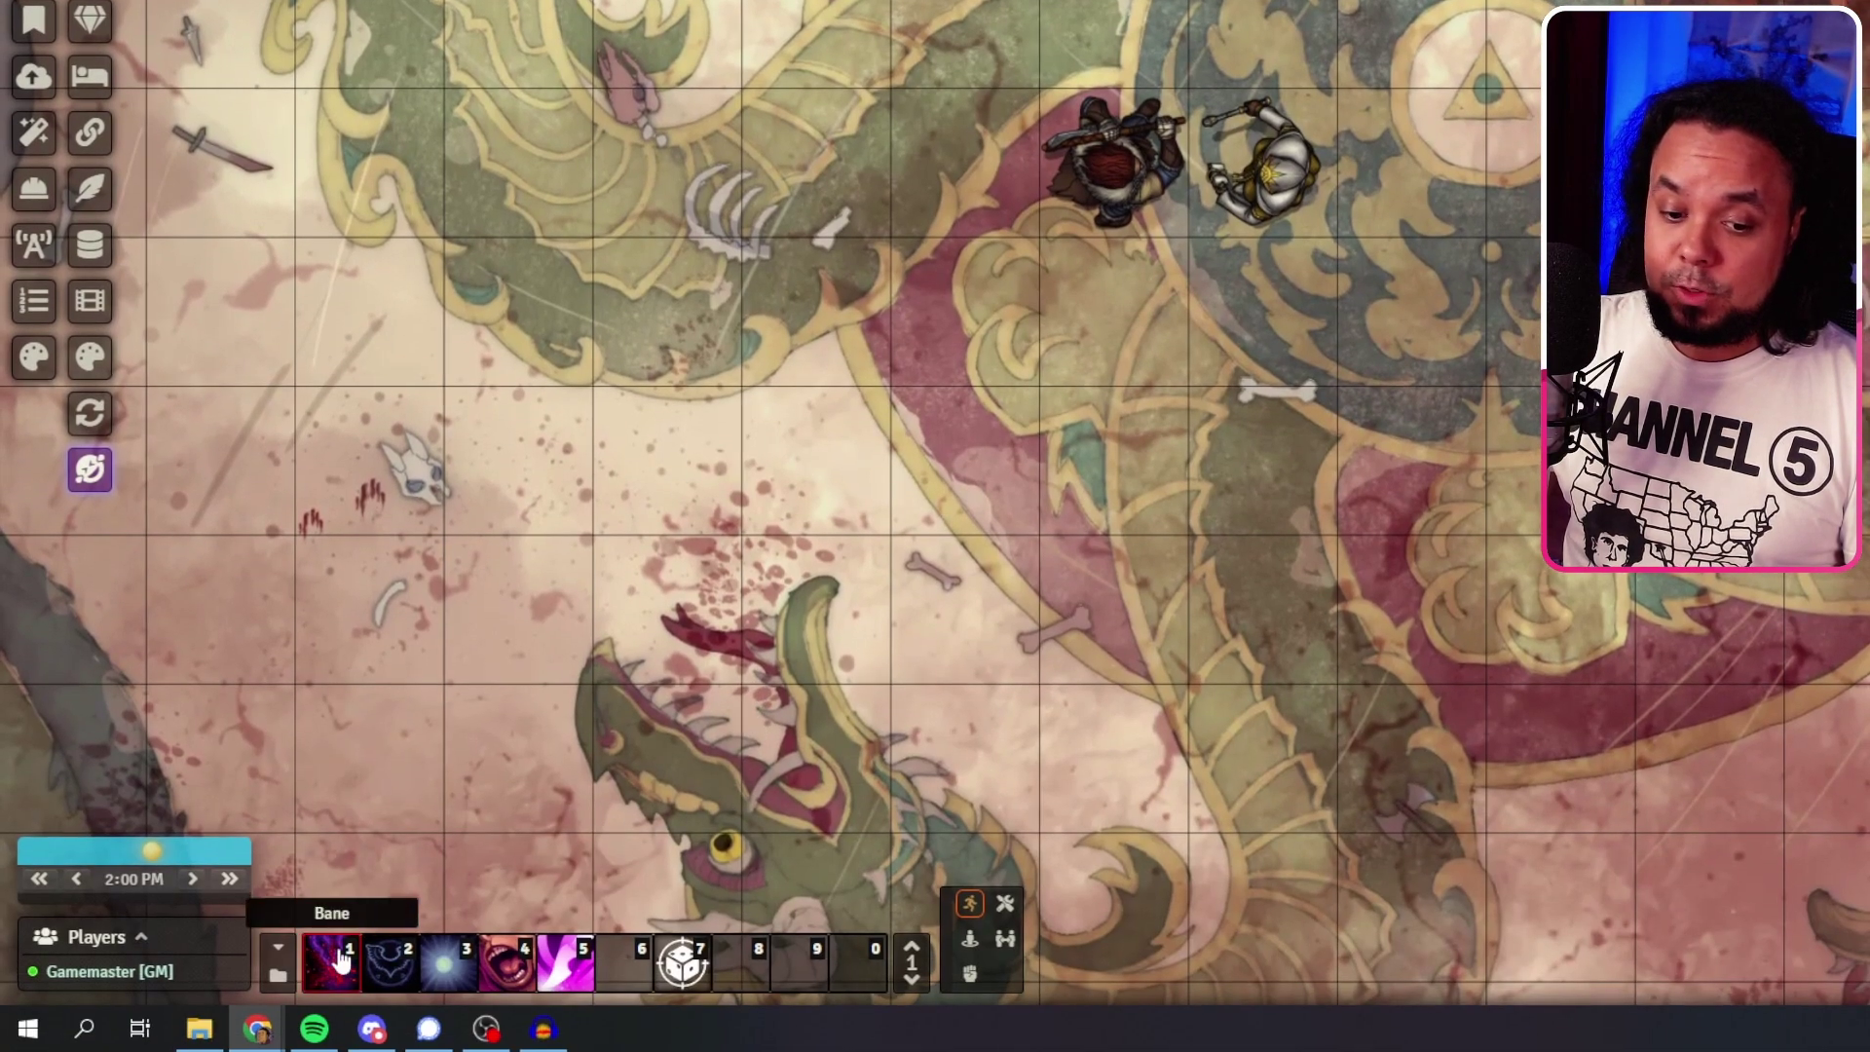
left_click(278, 979)
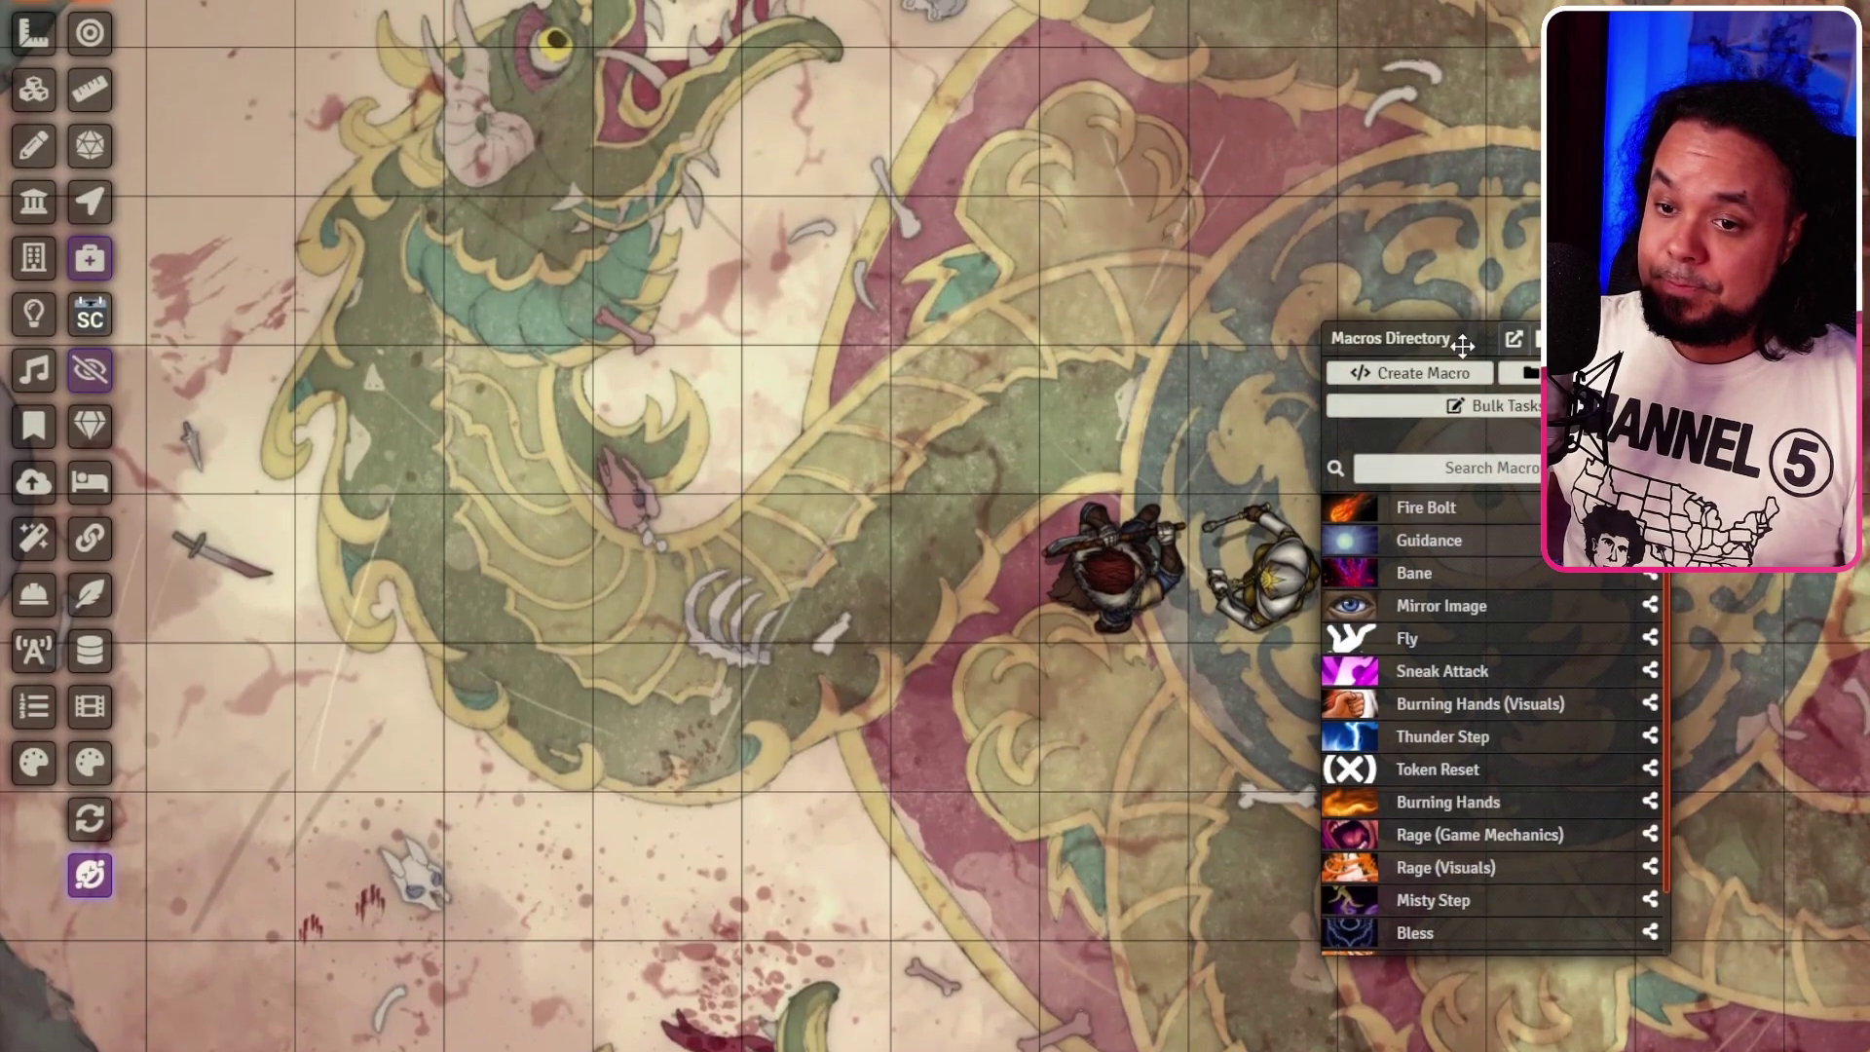
left_click_drag(1461, 331, 949, 236)
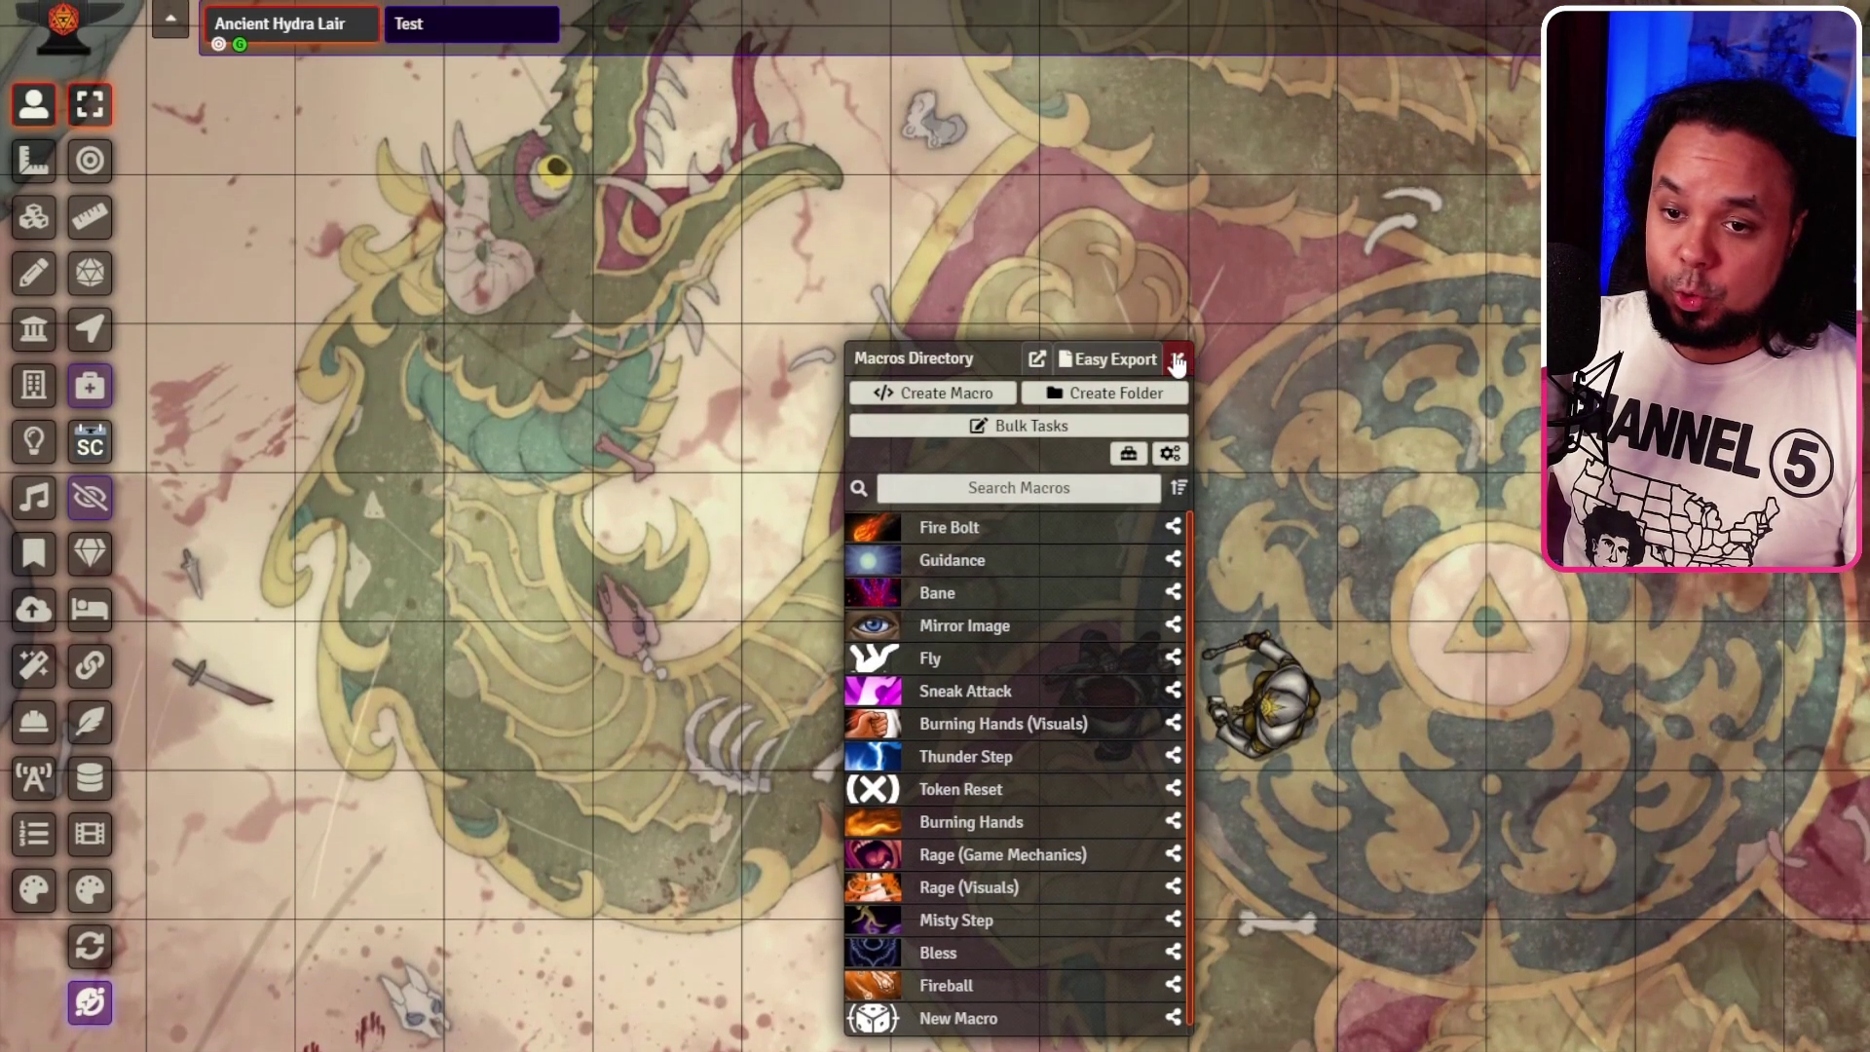
left_click(1177, 362)
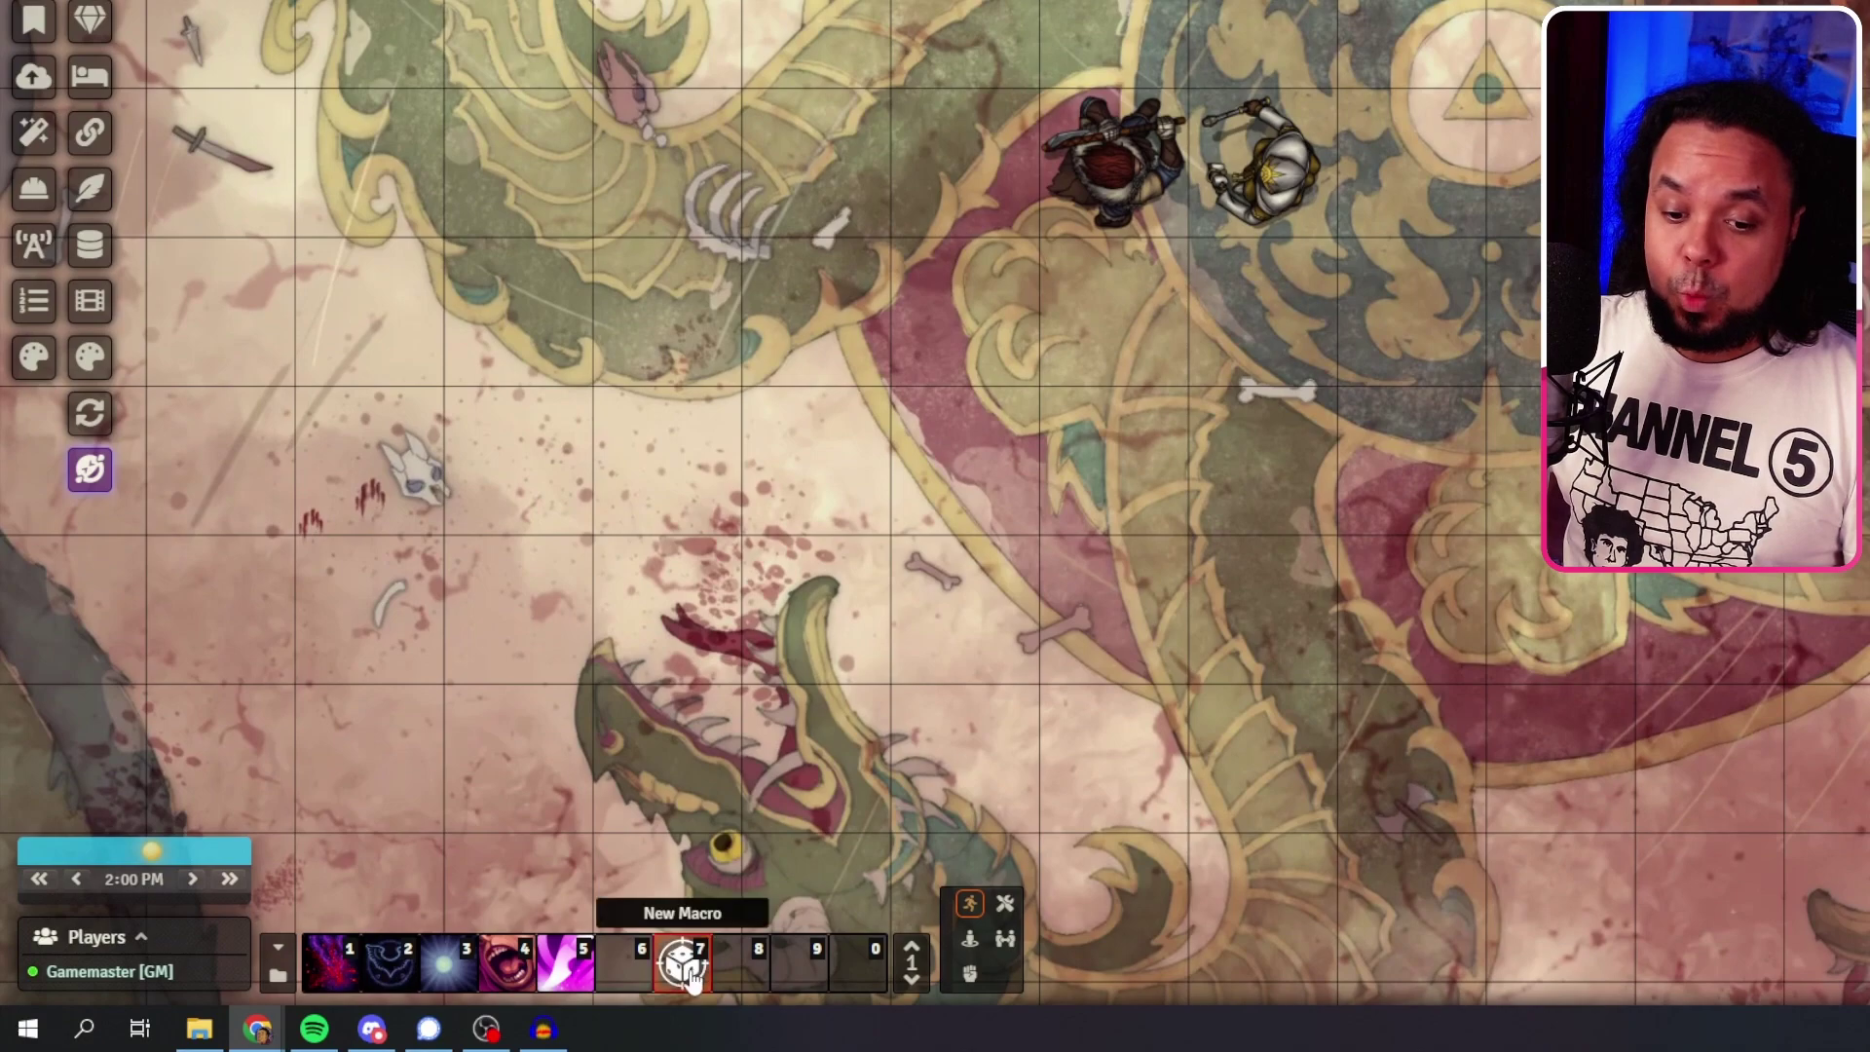
Delete the New Macro from hotbar slot 7 and confirm.
right_click(715, 953)
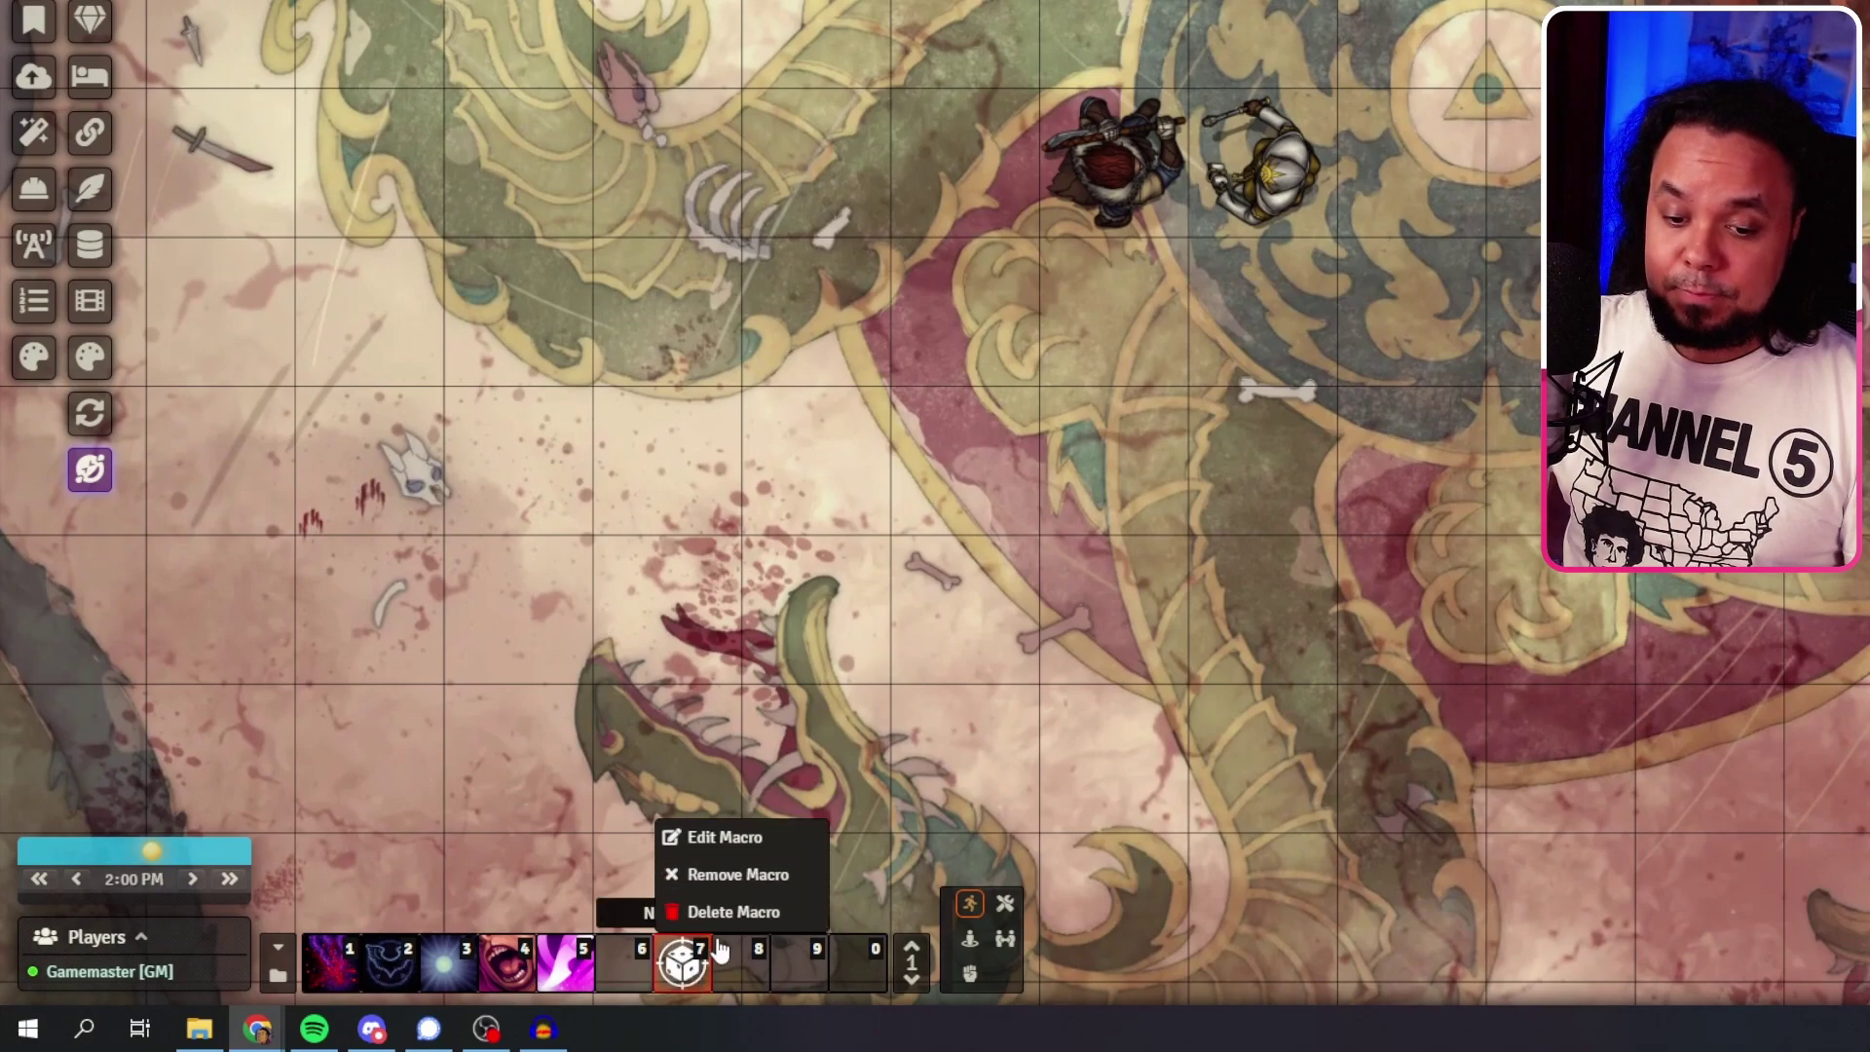
left_click(732, 912)
left_click(1383, 277)
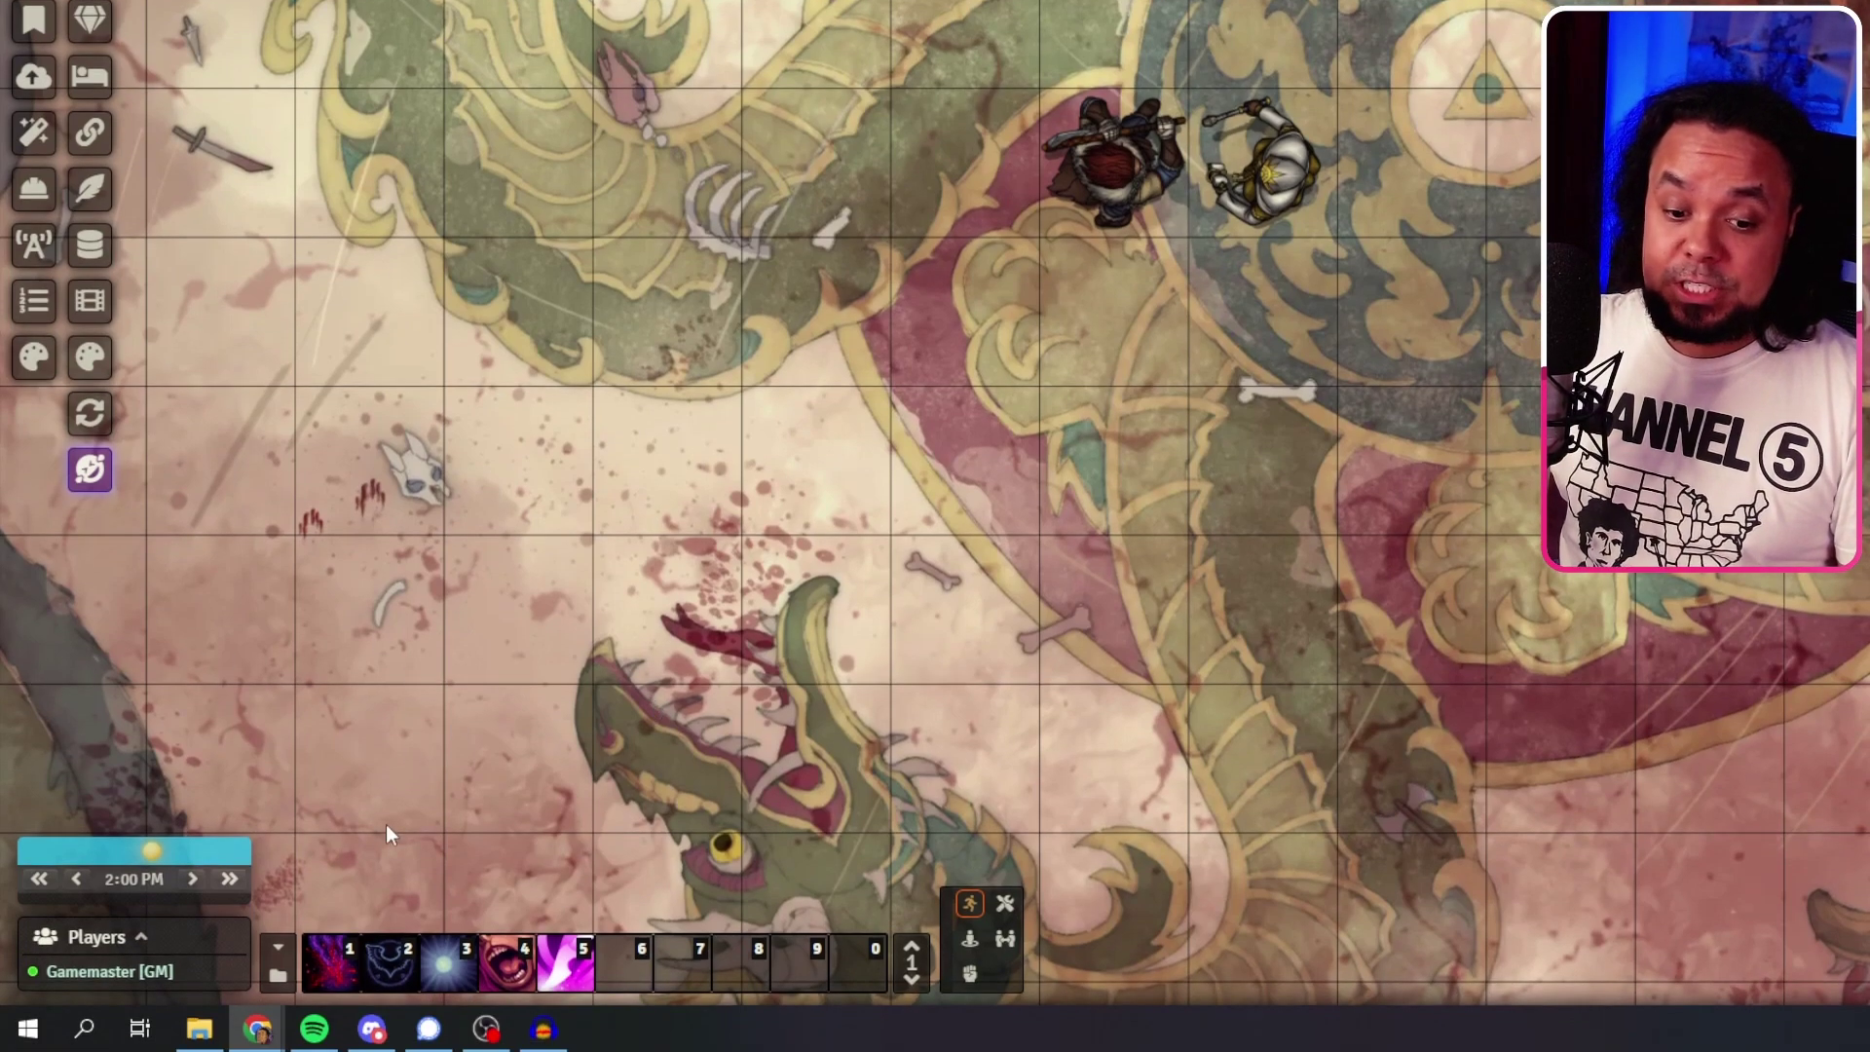
Select the armoured knight token and apply Bane with the hotbar slot 1 macro.
left_click(1266, 170)
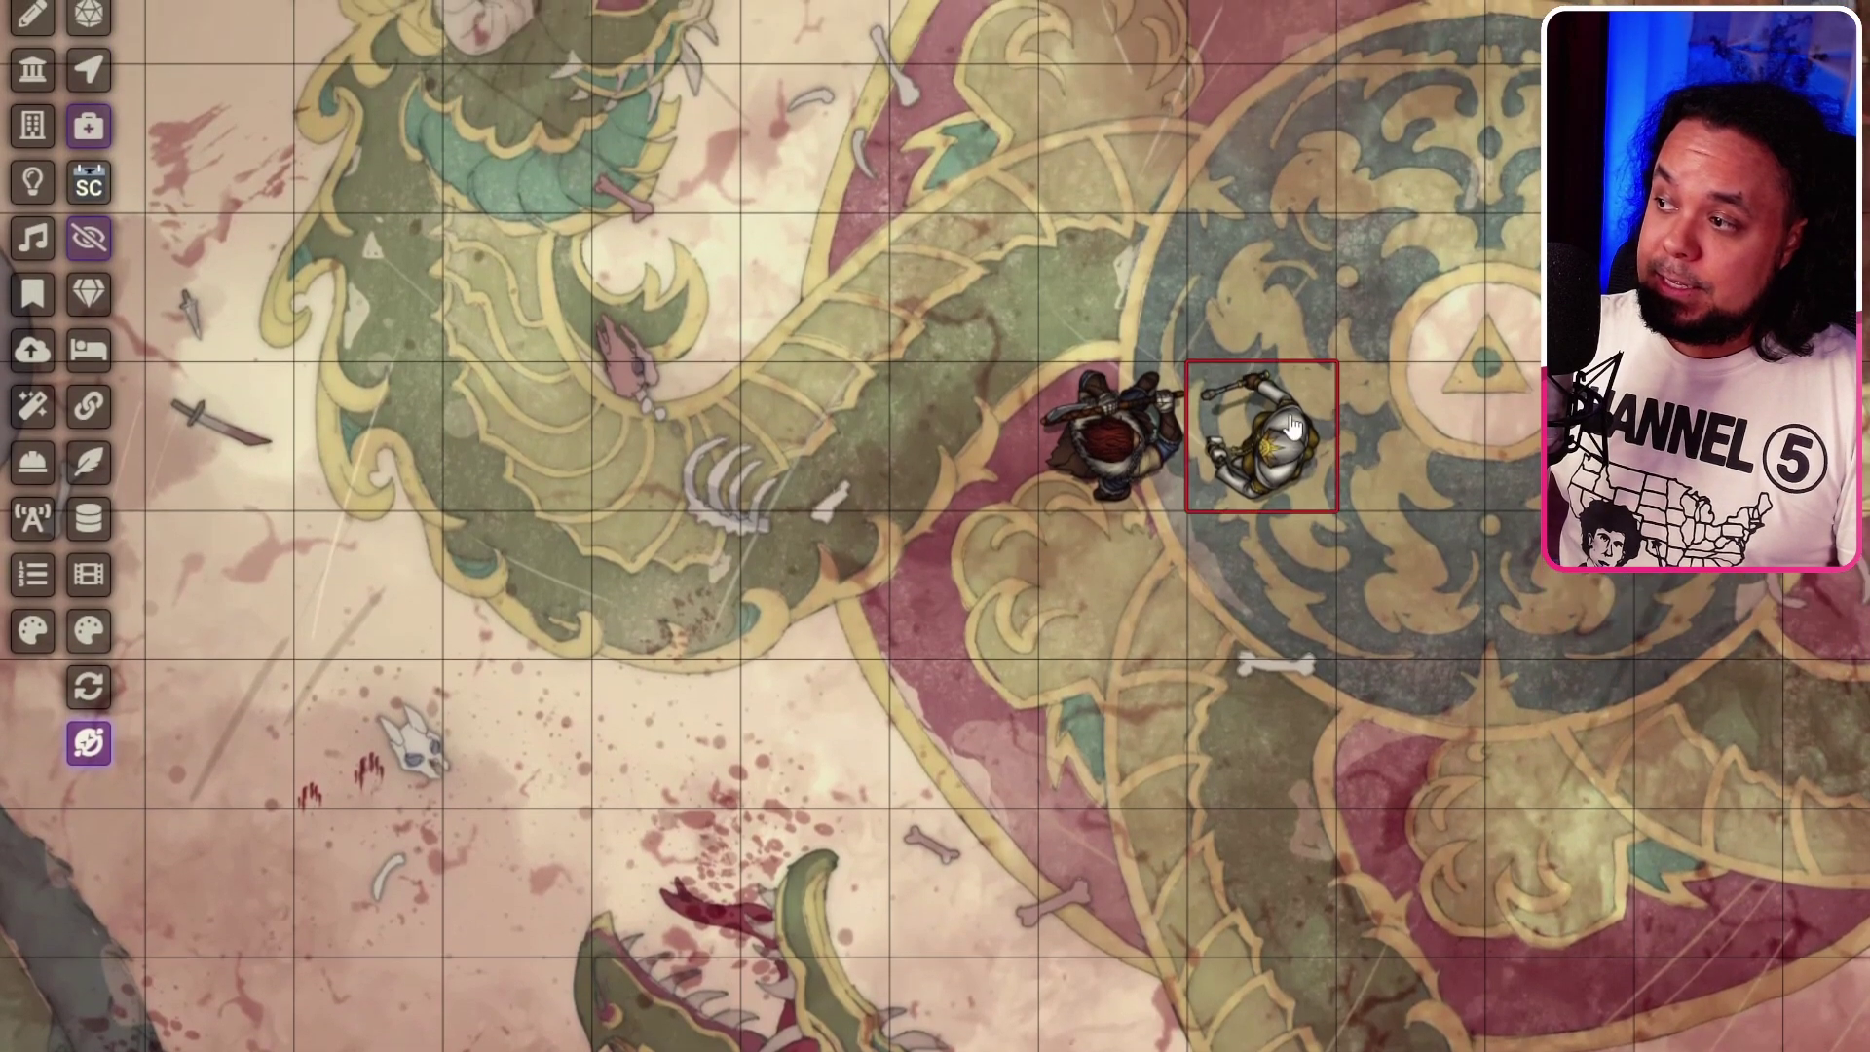
left_click(1266, 441)
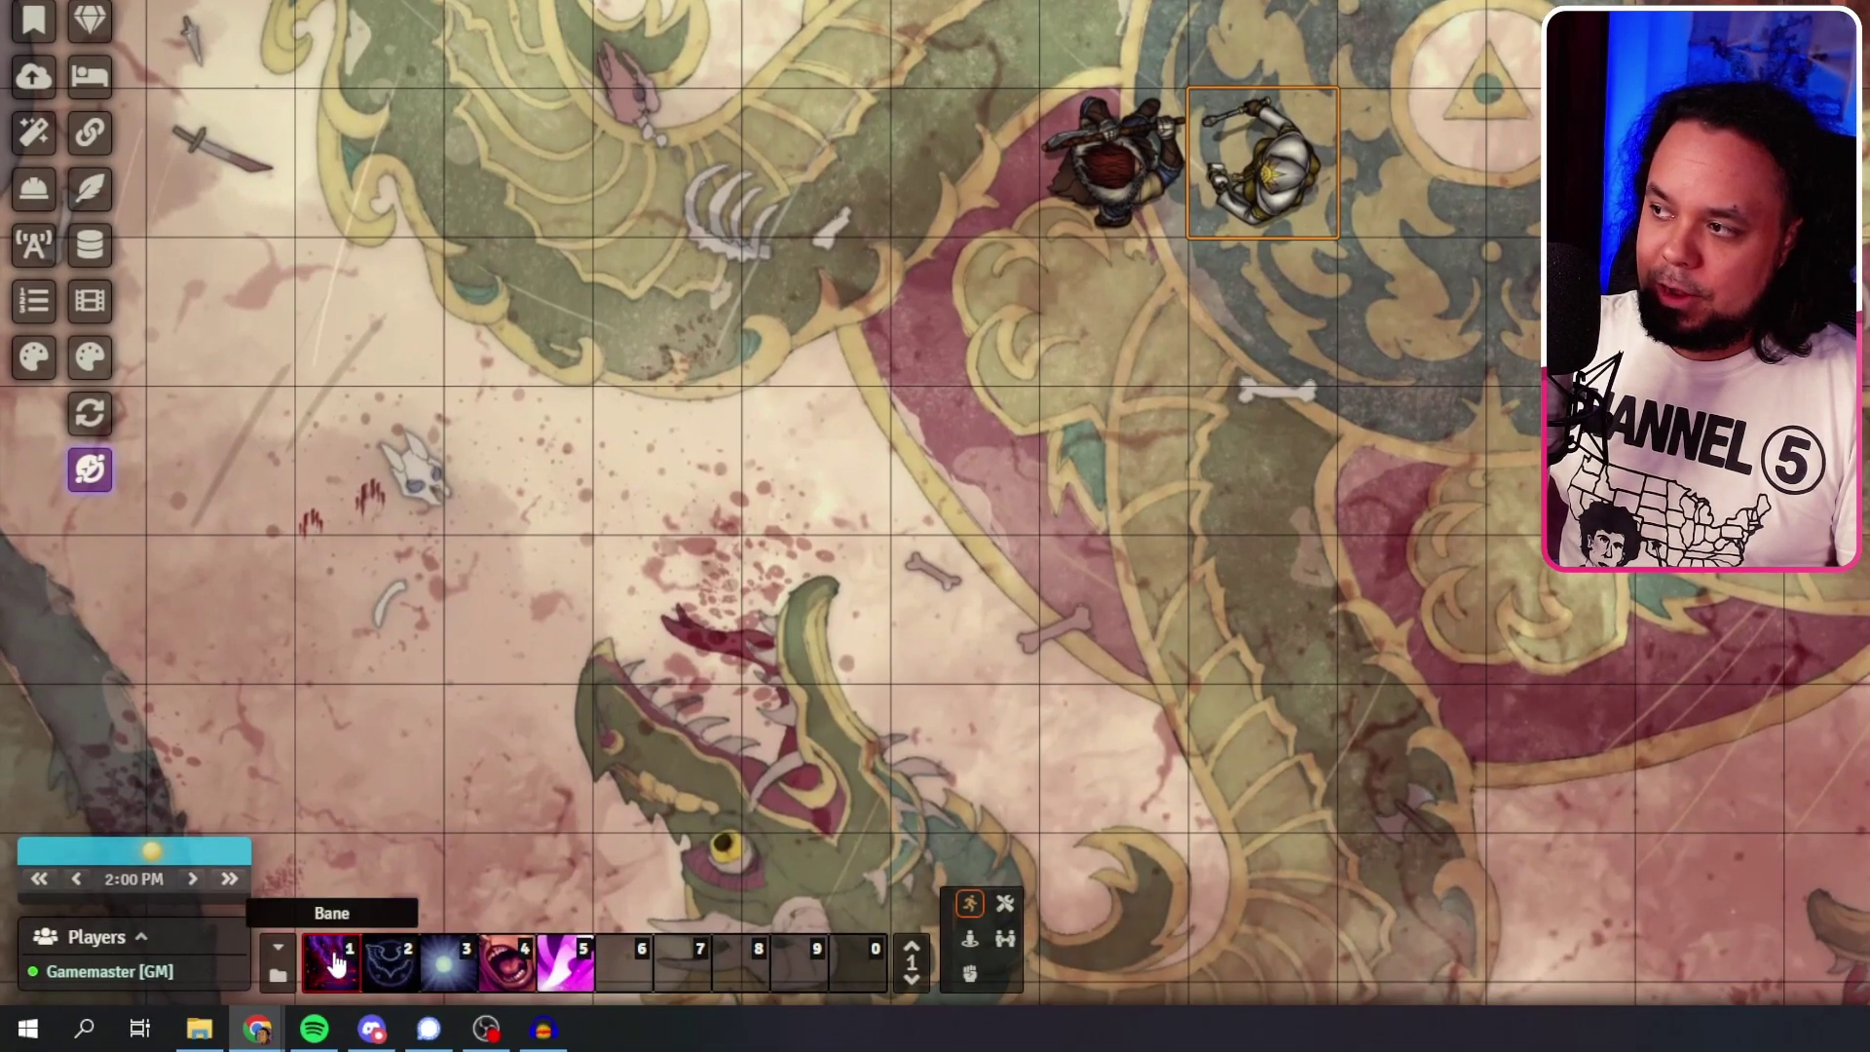
left_click(336, 964)
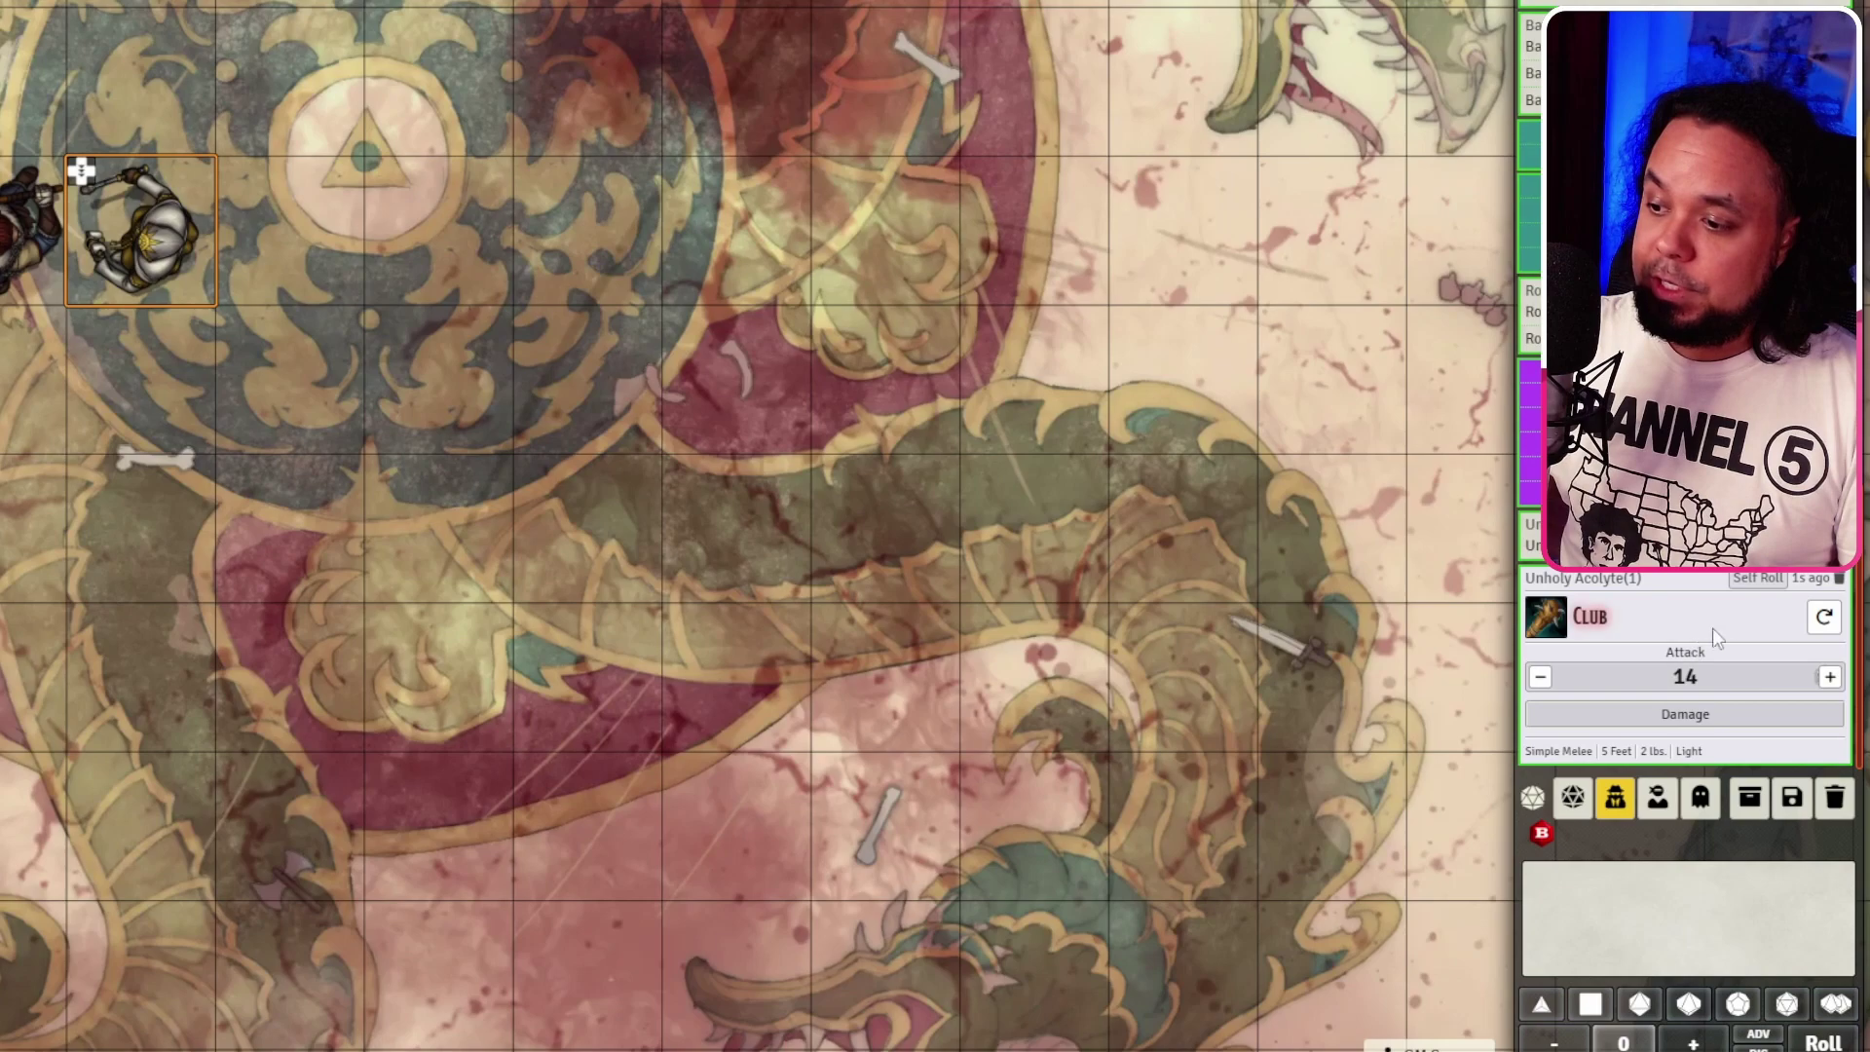
Roll the knight's Club attack from its chat card, with Bane subtracting 1d4.
left_click(1746, 681)
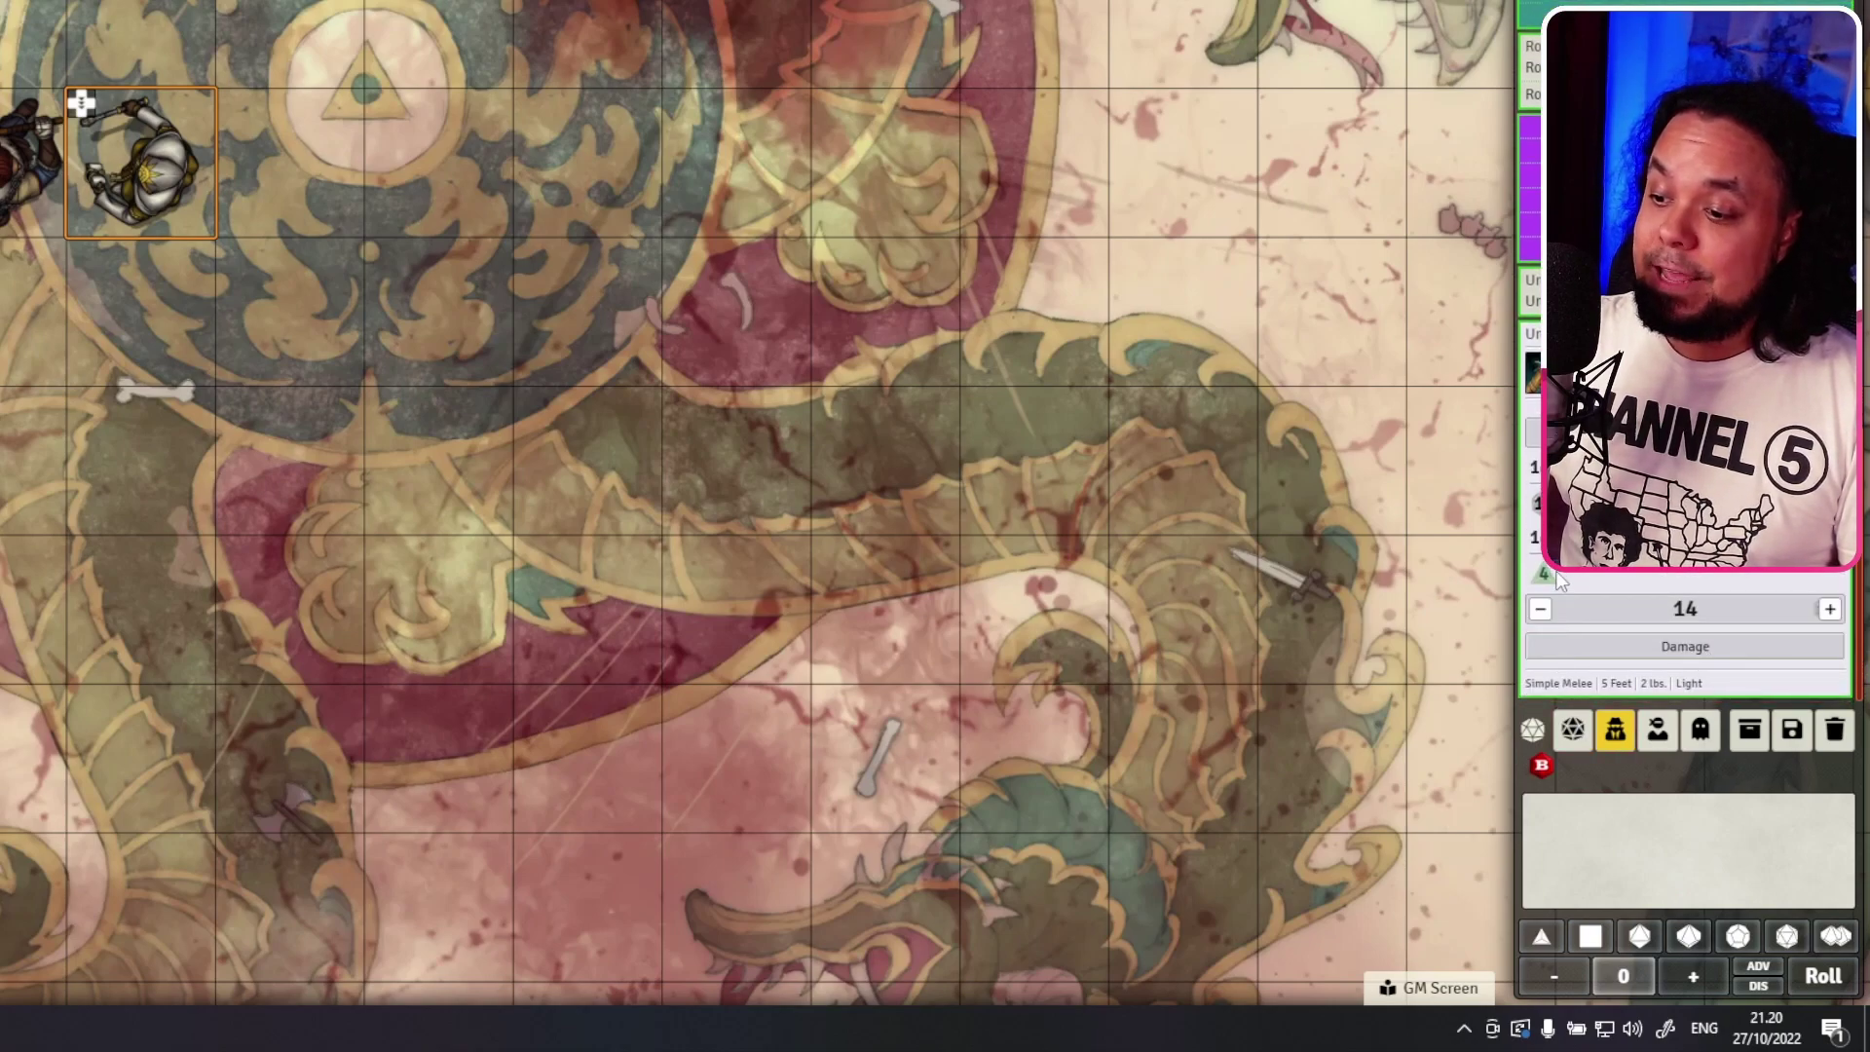
scroll(1548, 599, "up", 1)
scroll(1534, 592, "down", 1)
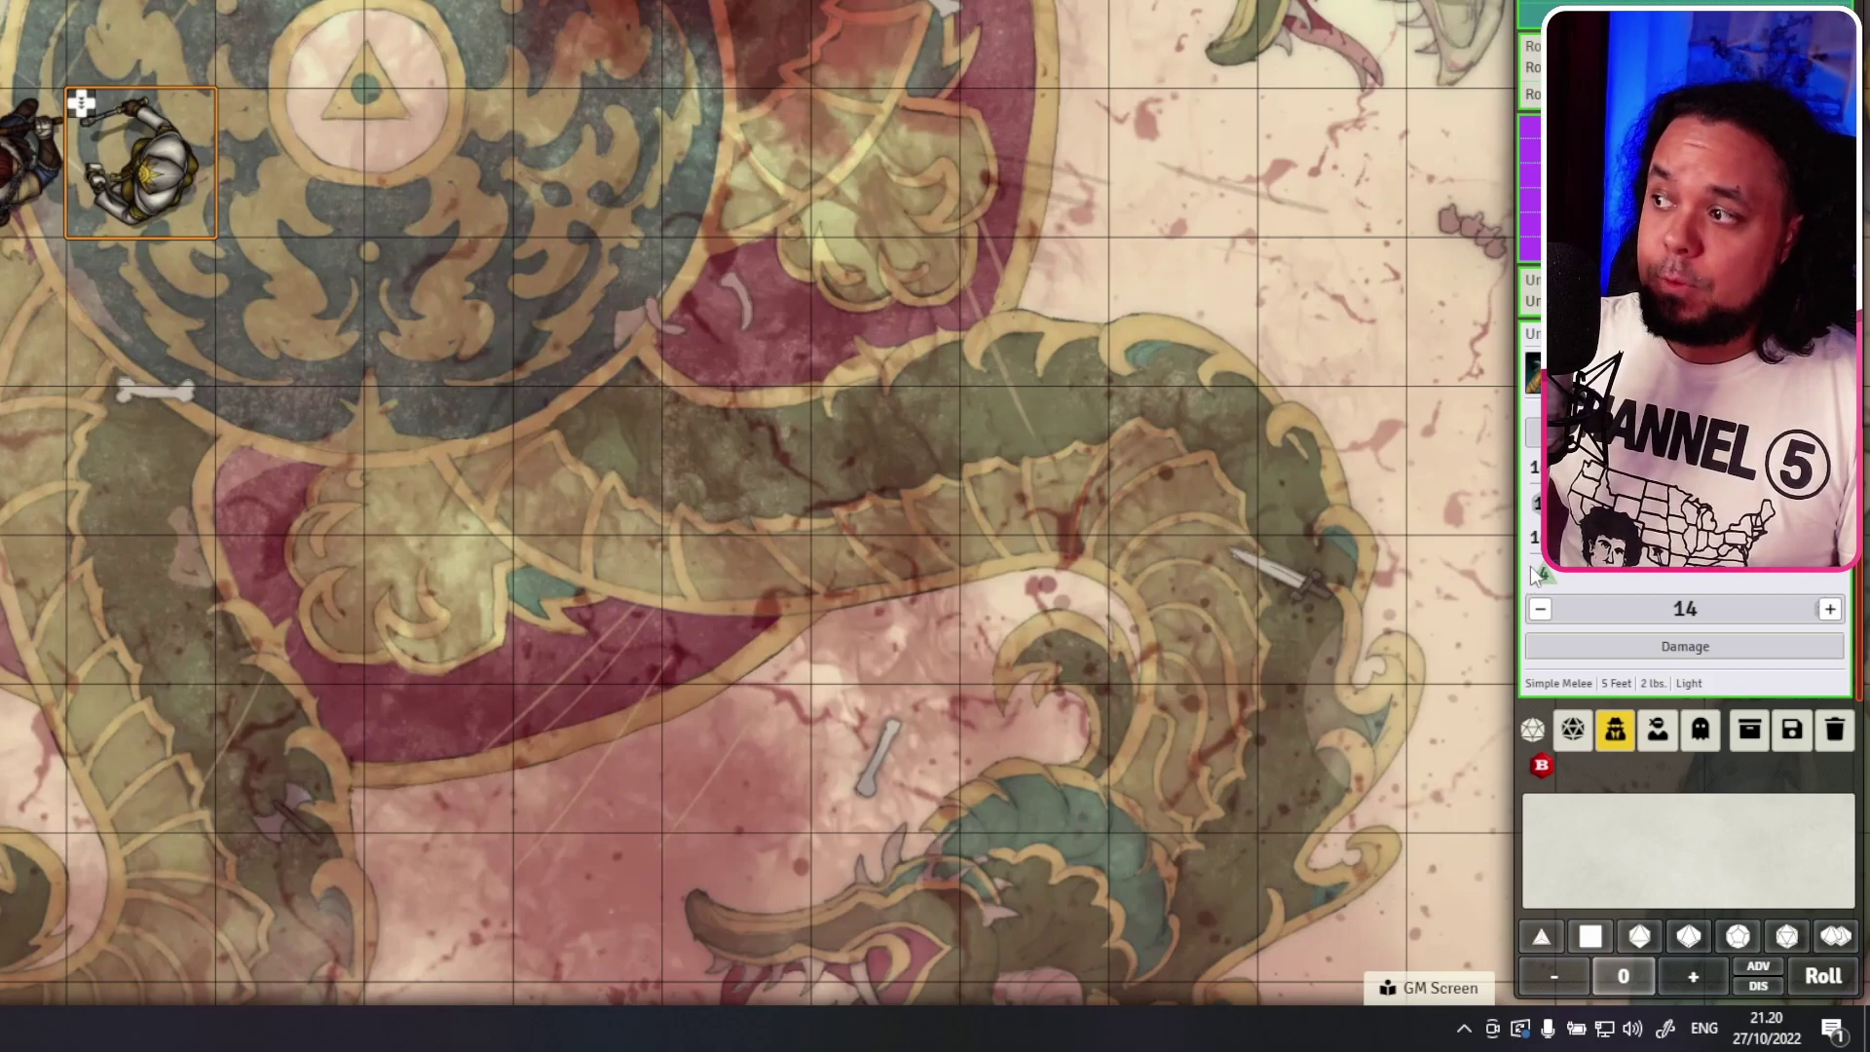
scroll(335, 348, "down", 3)
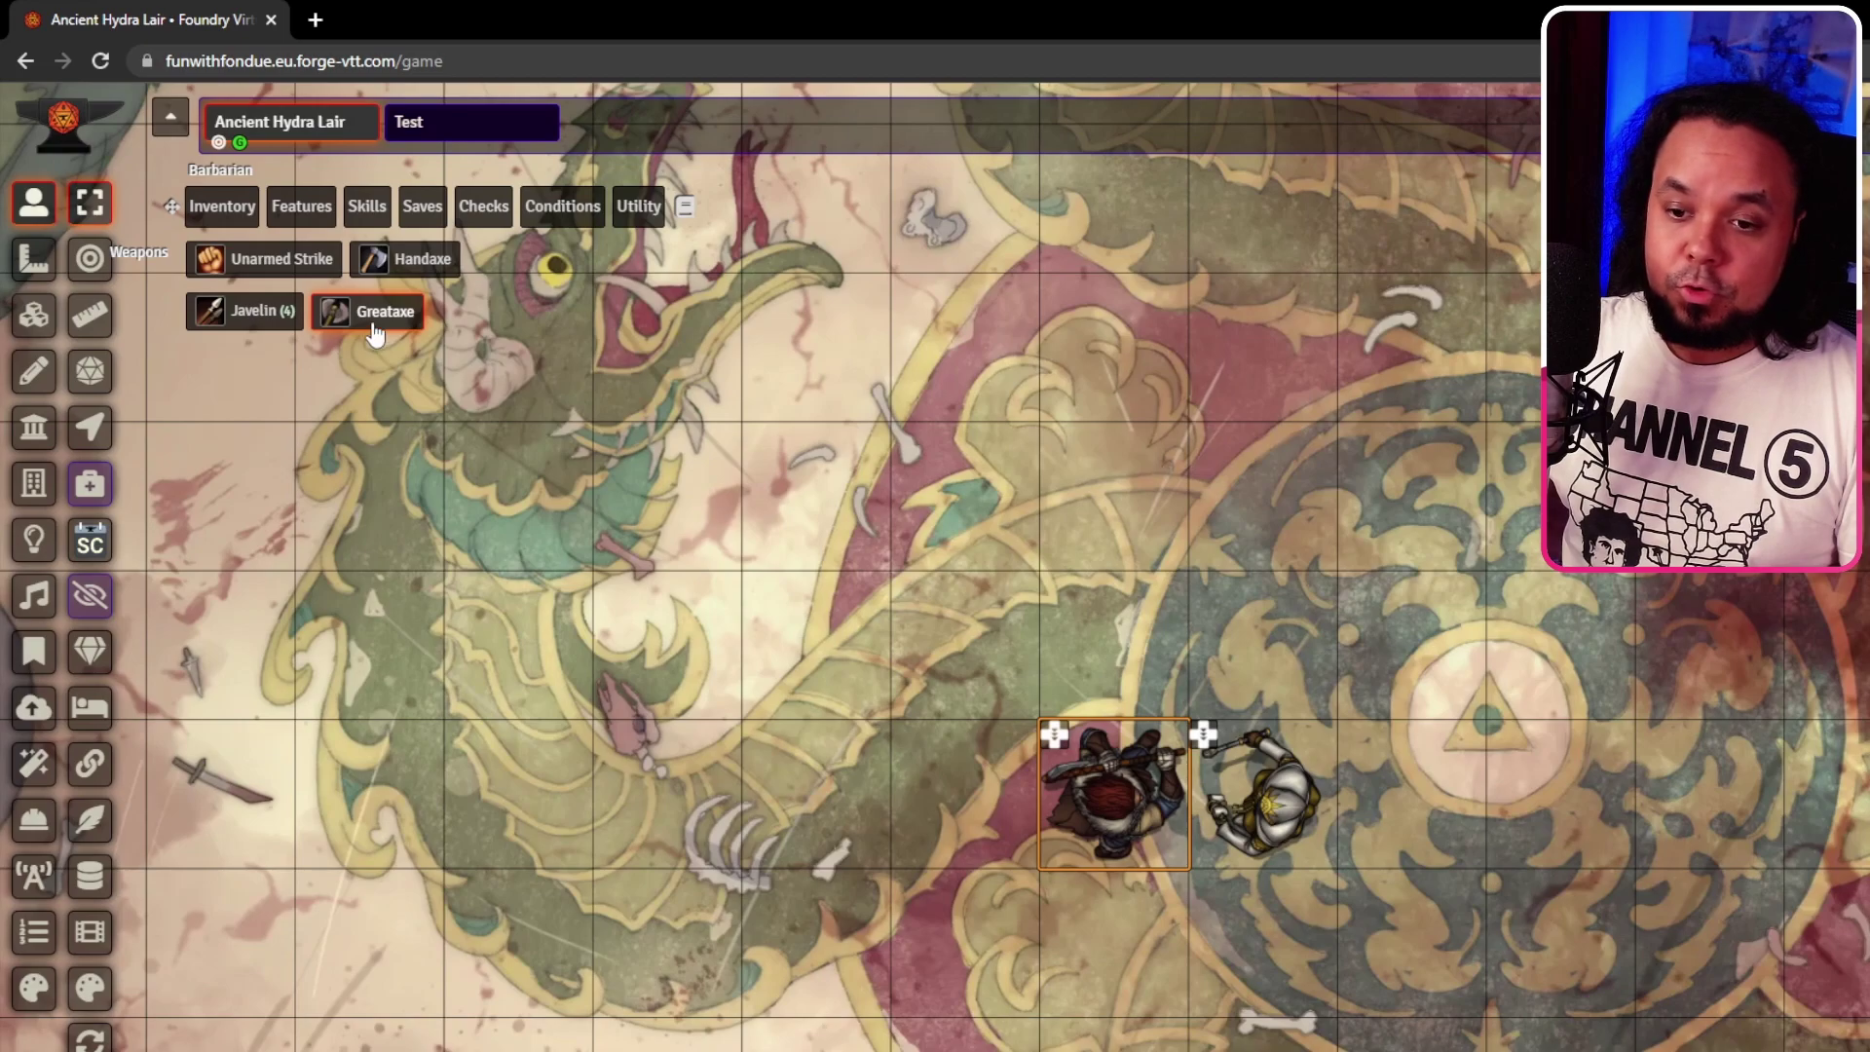
Roll the barbarian's Greataxe attack from the Token Action HUD Weapons category.
left_click(375, 314)
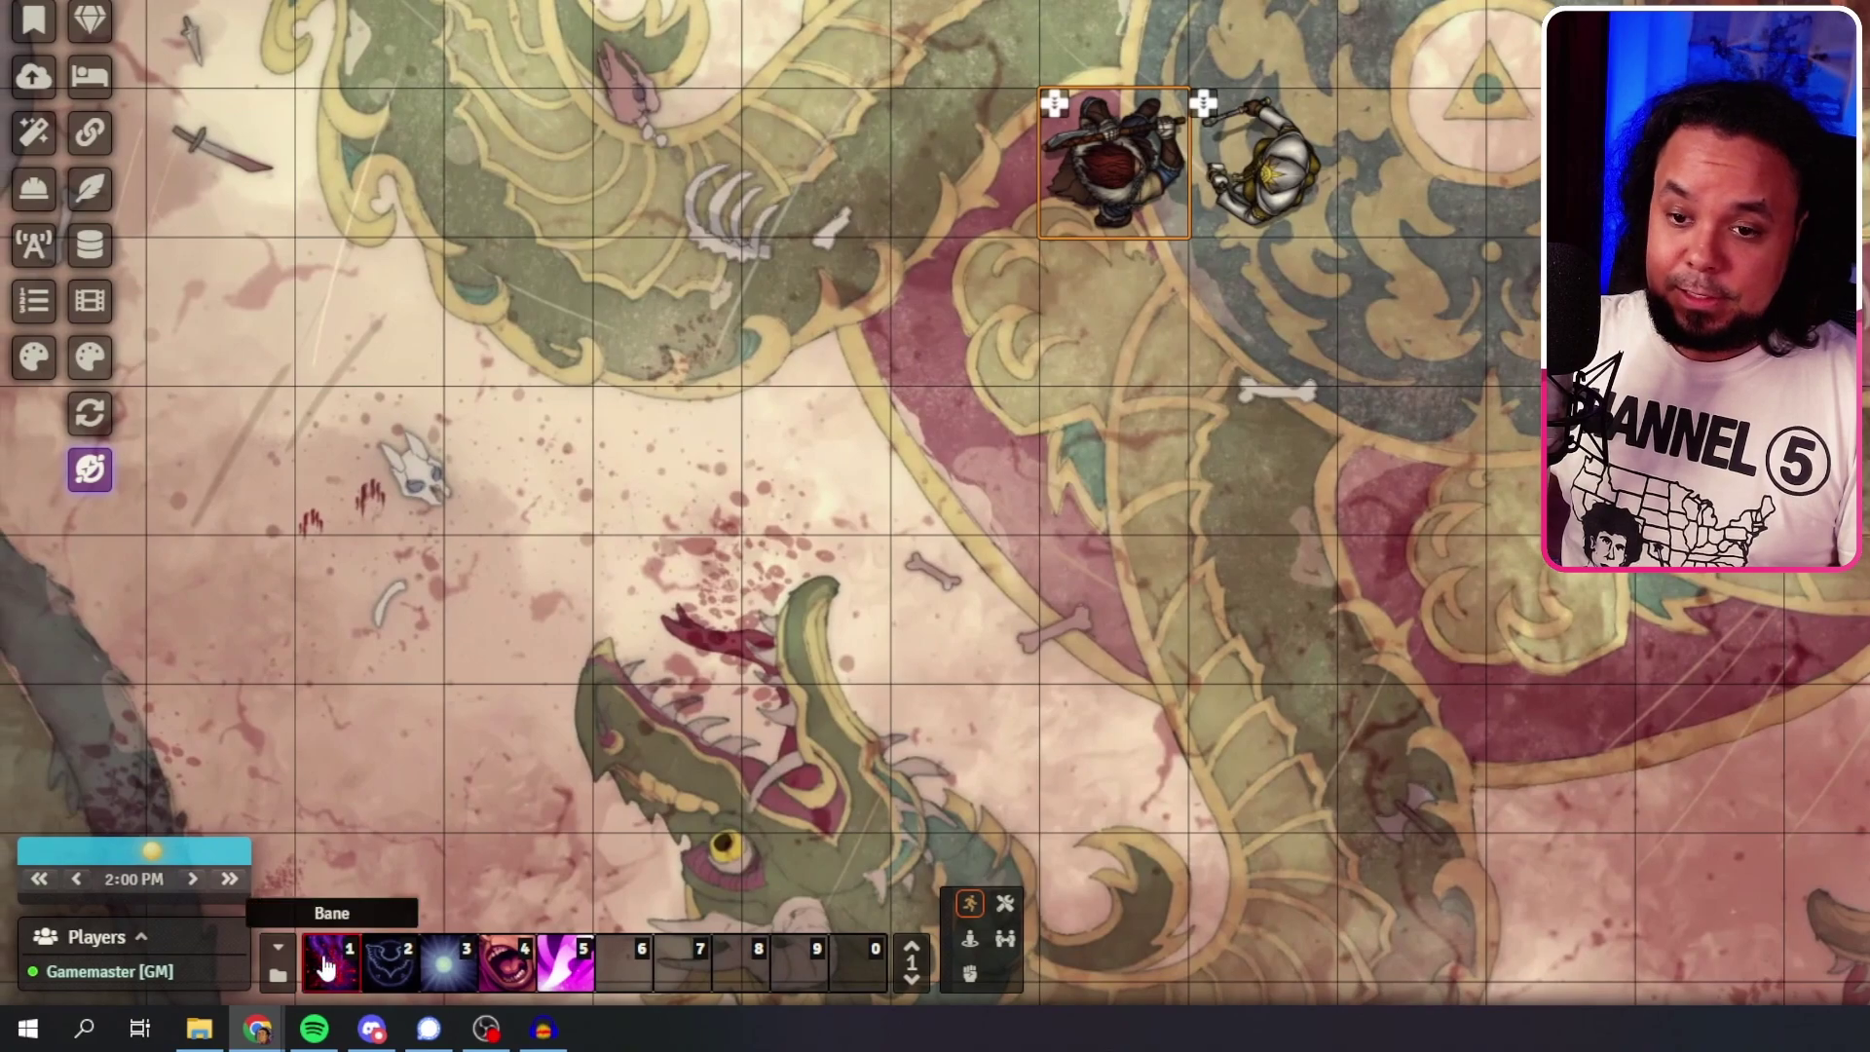
Remove Bane from the knight and barbarian, then mark the barbarian Blessed with the slot 2 macro.
left_click(1285, 243)
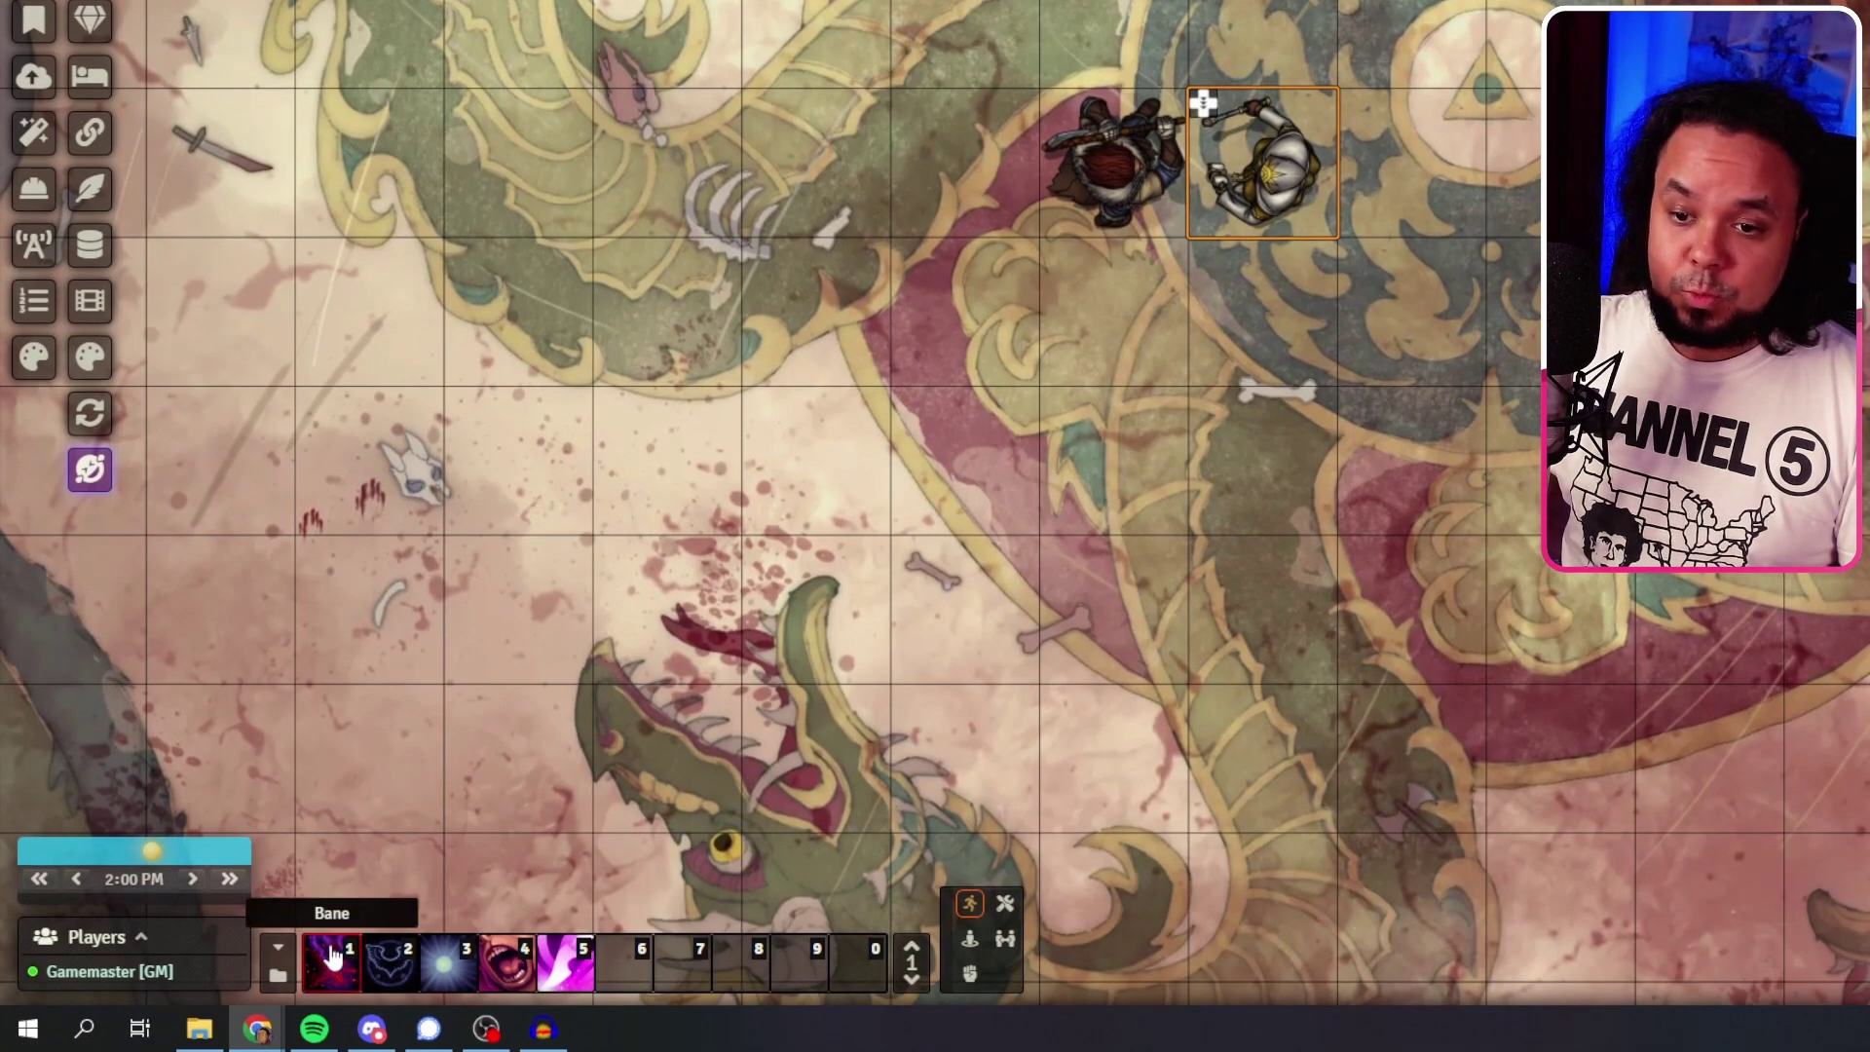
left_click(331, 959)
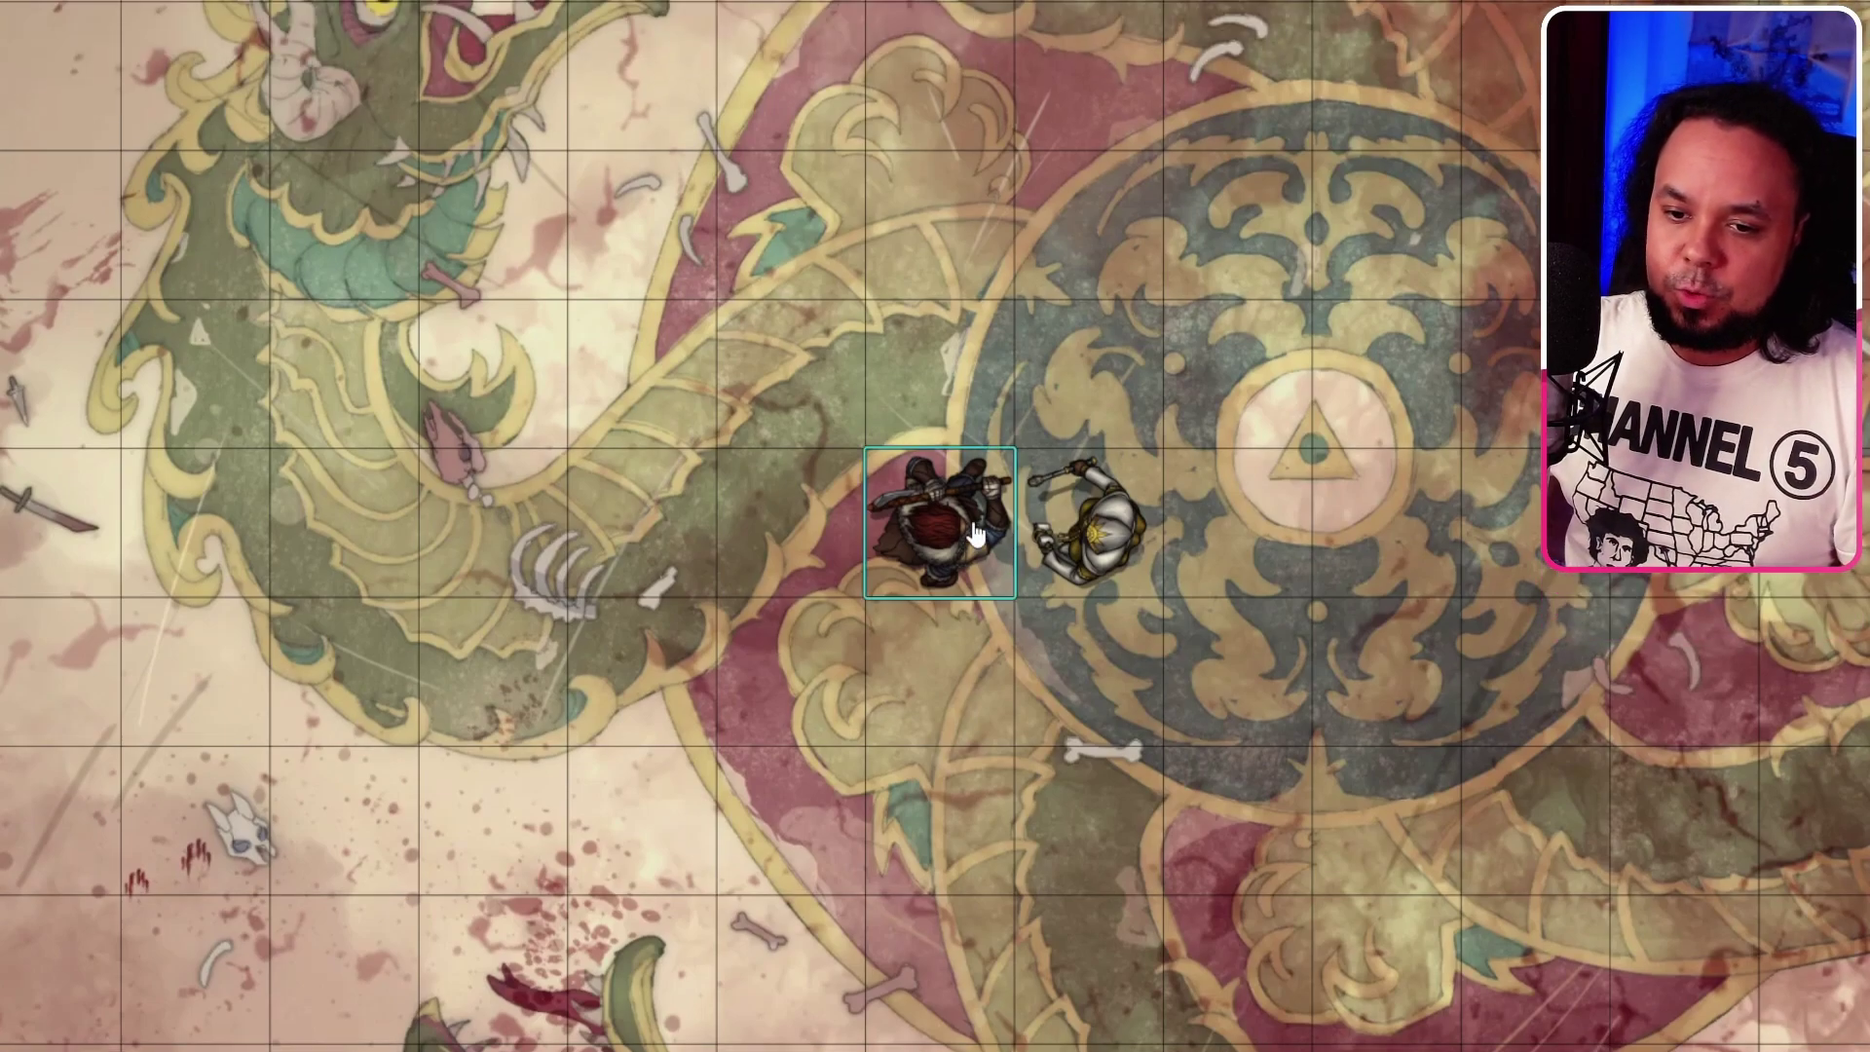
left_click(974, 534)
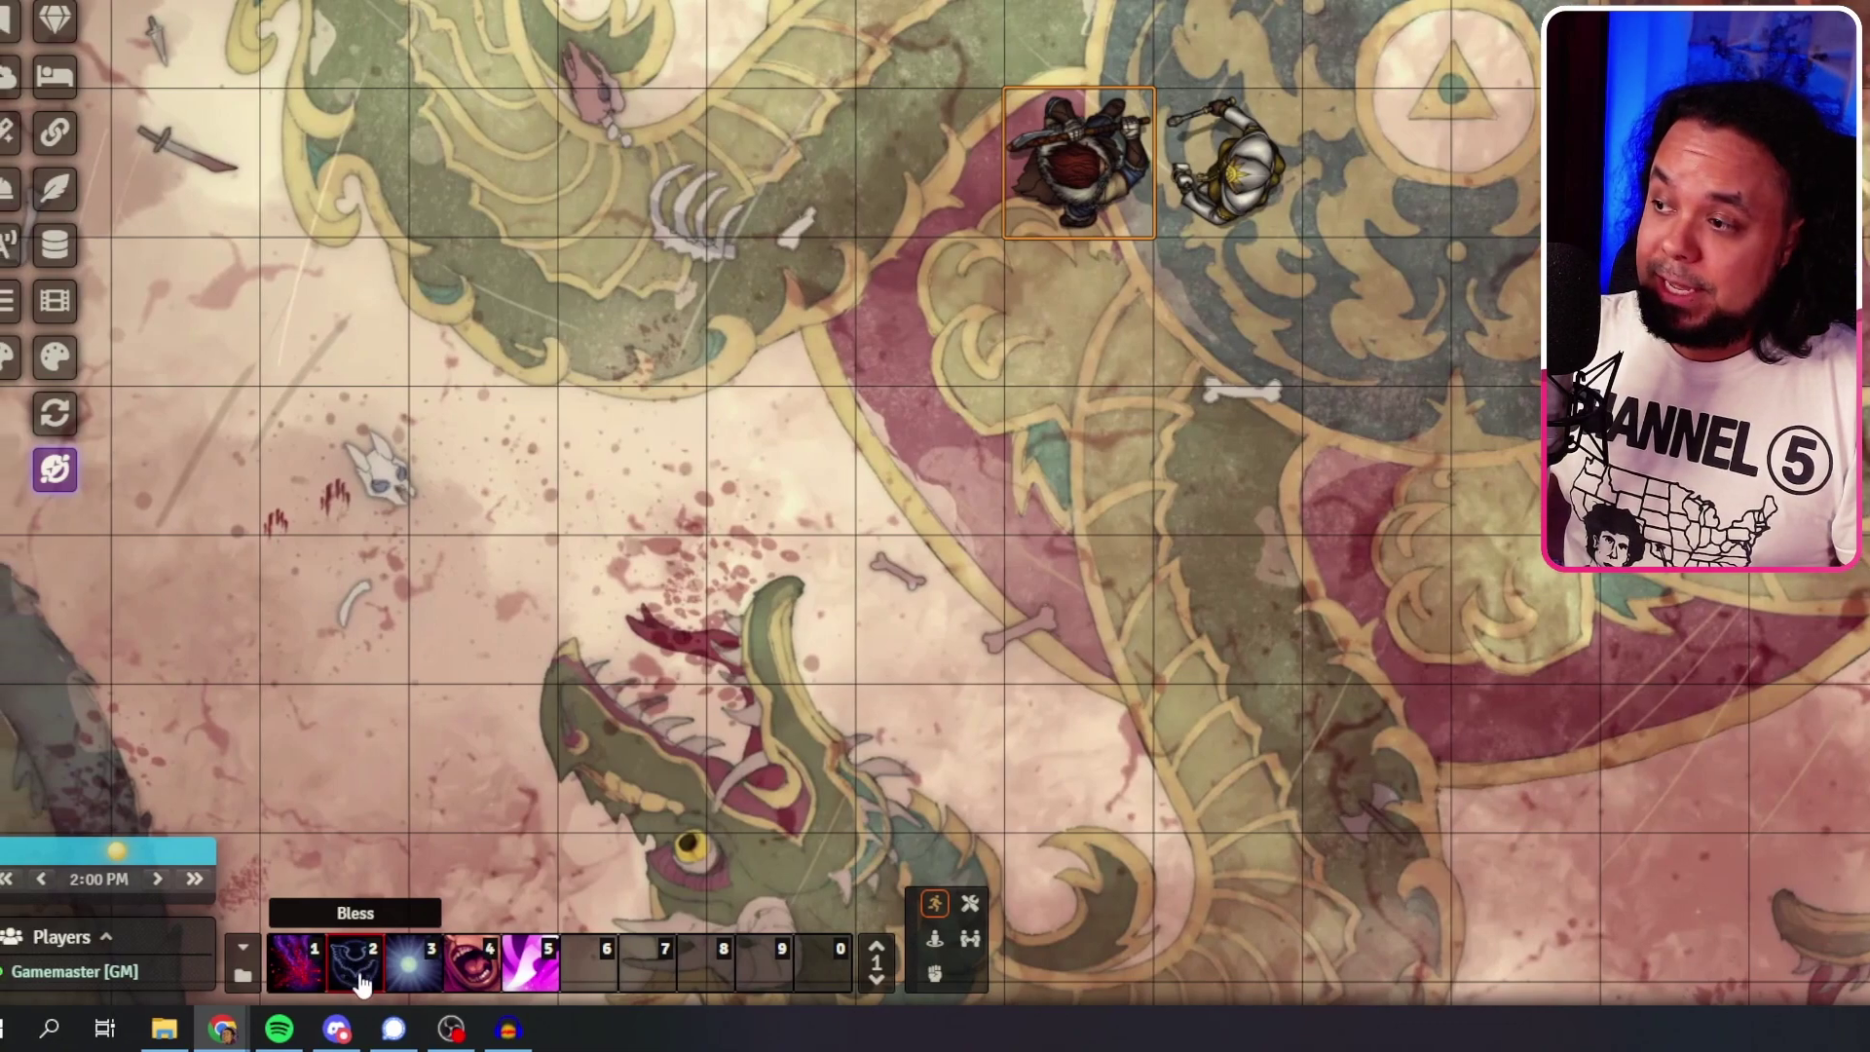
left_click(360, 984)
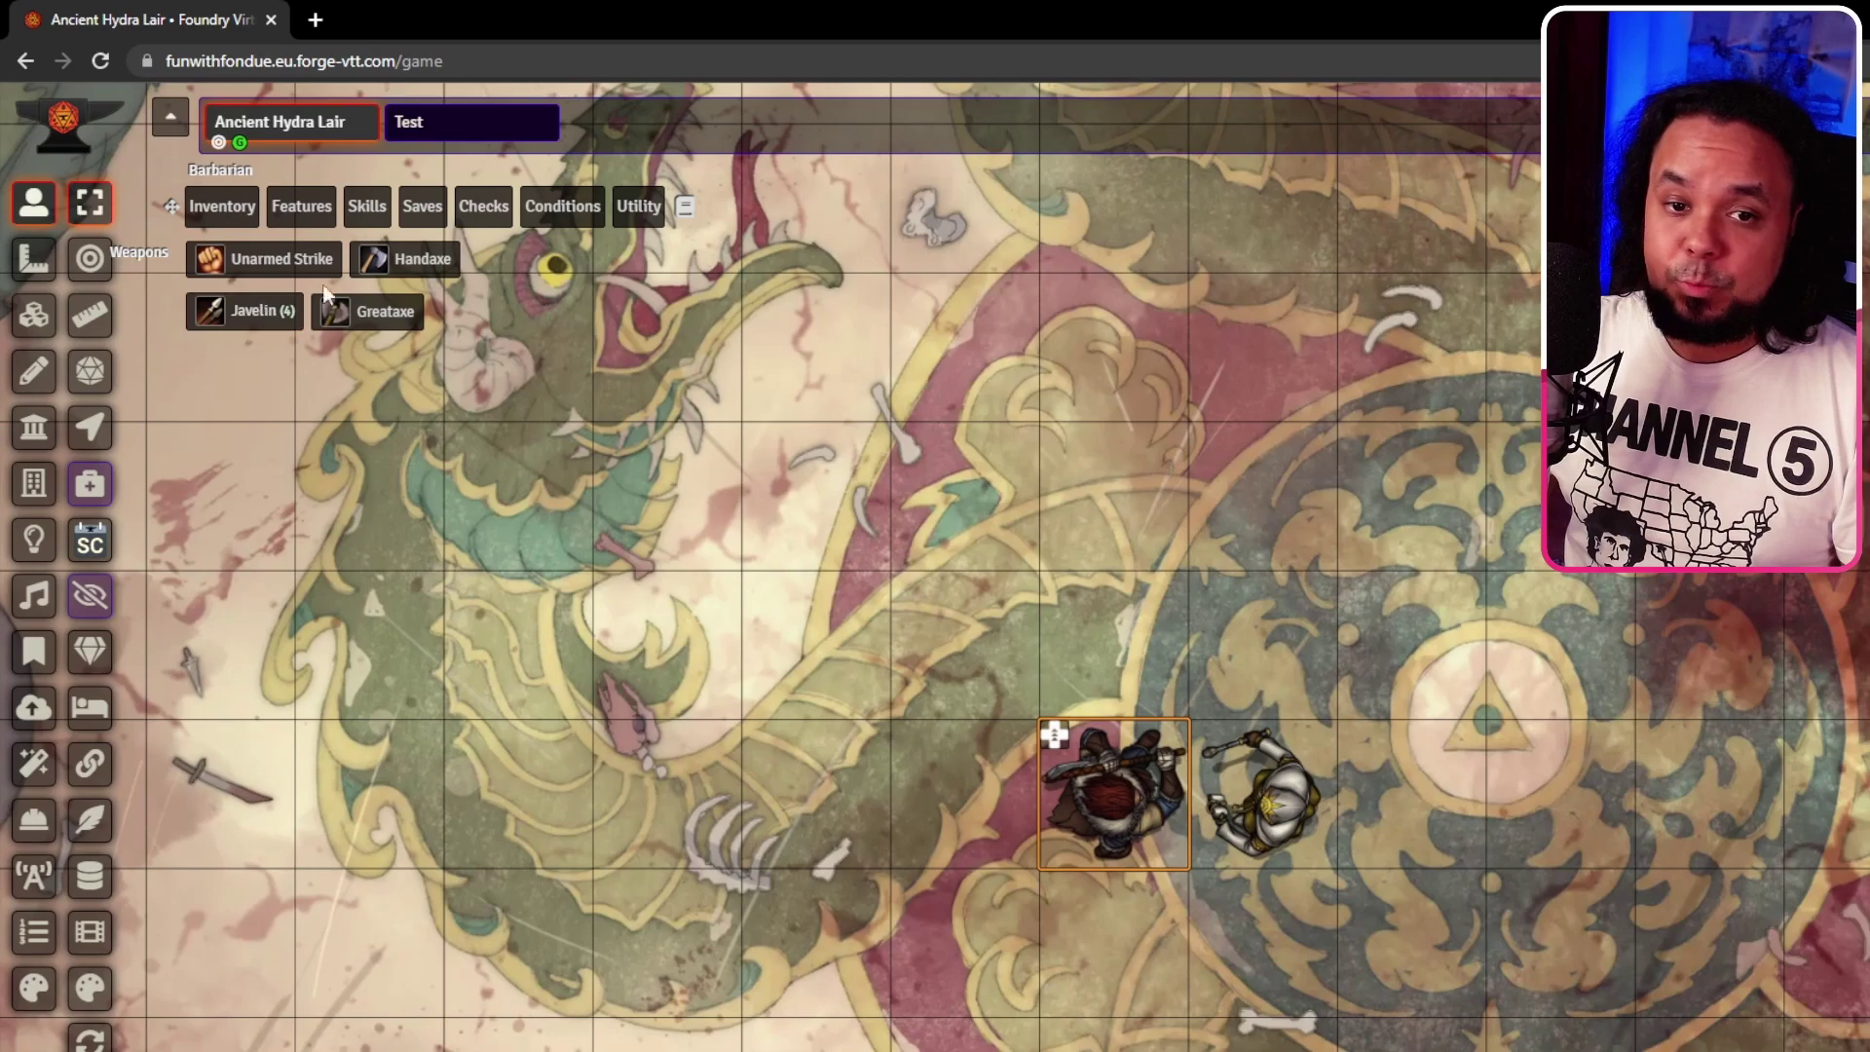
Roll the Blessed barbarian's Greataxe attack and expand its 1d20 + 3 + 2 + 1d4 breakdown, totalling 11.
left_click(390, 313)
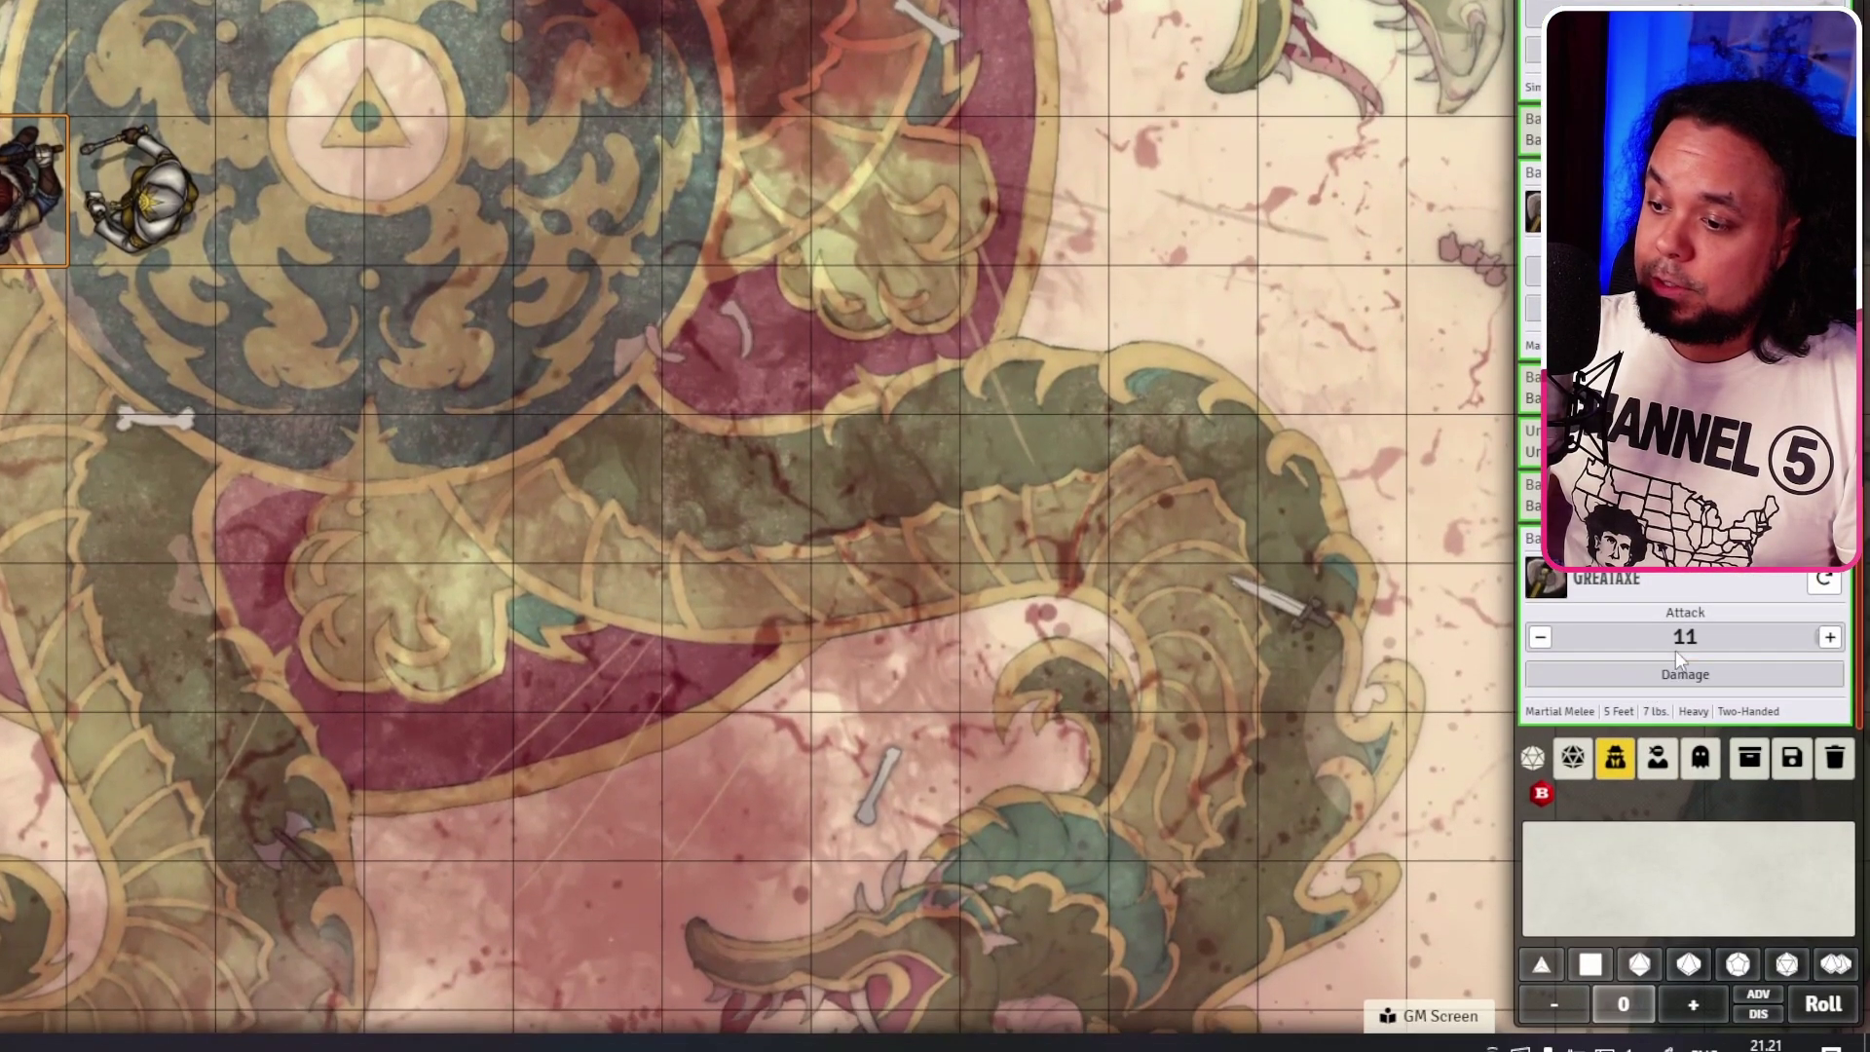
left_click(1681, 638)
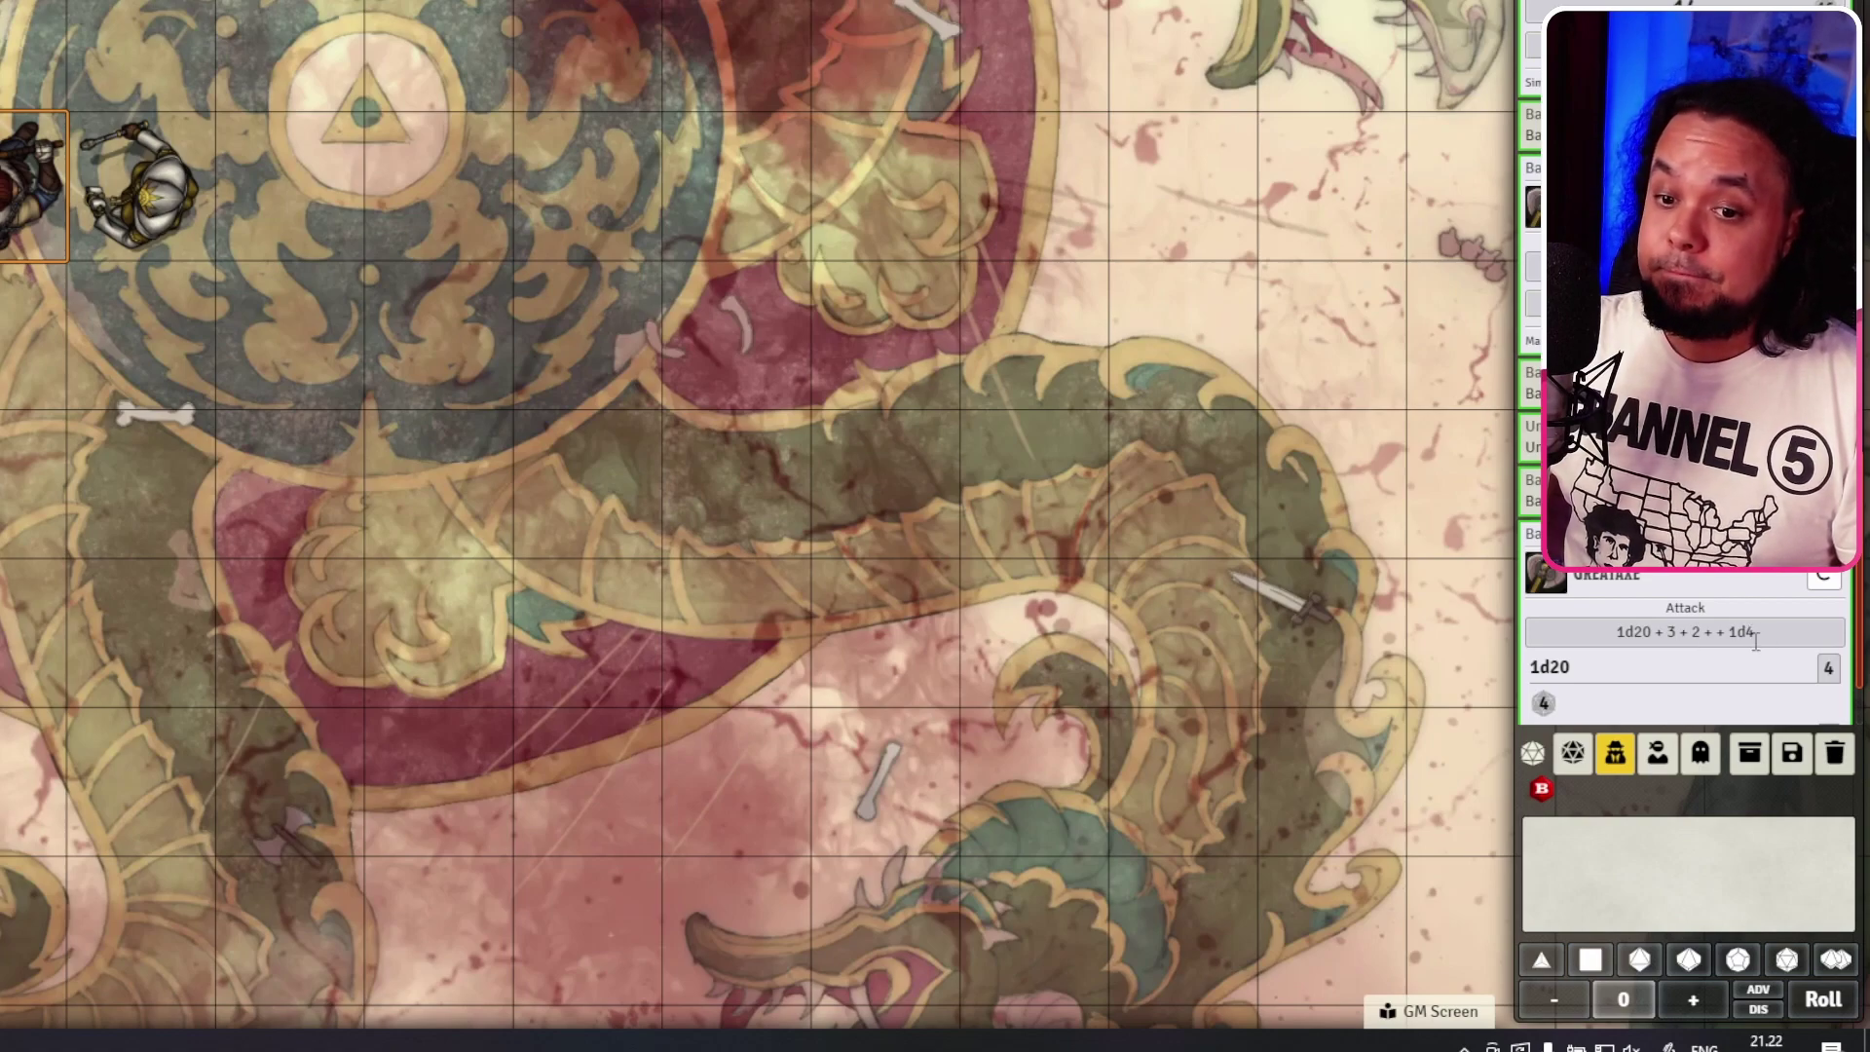
scroll(1564, 682, "down", 1)
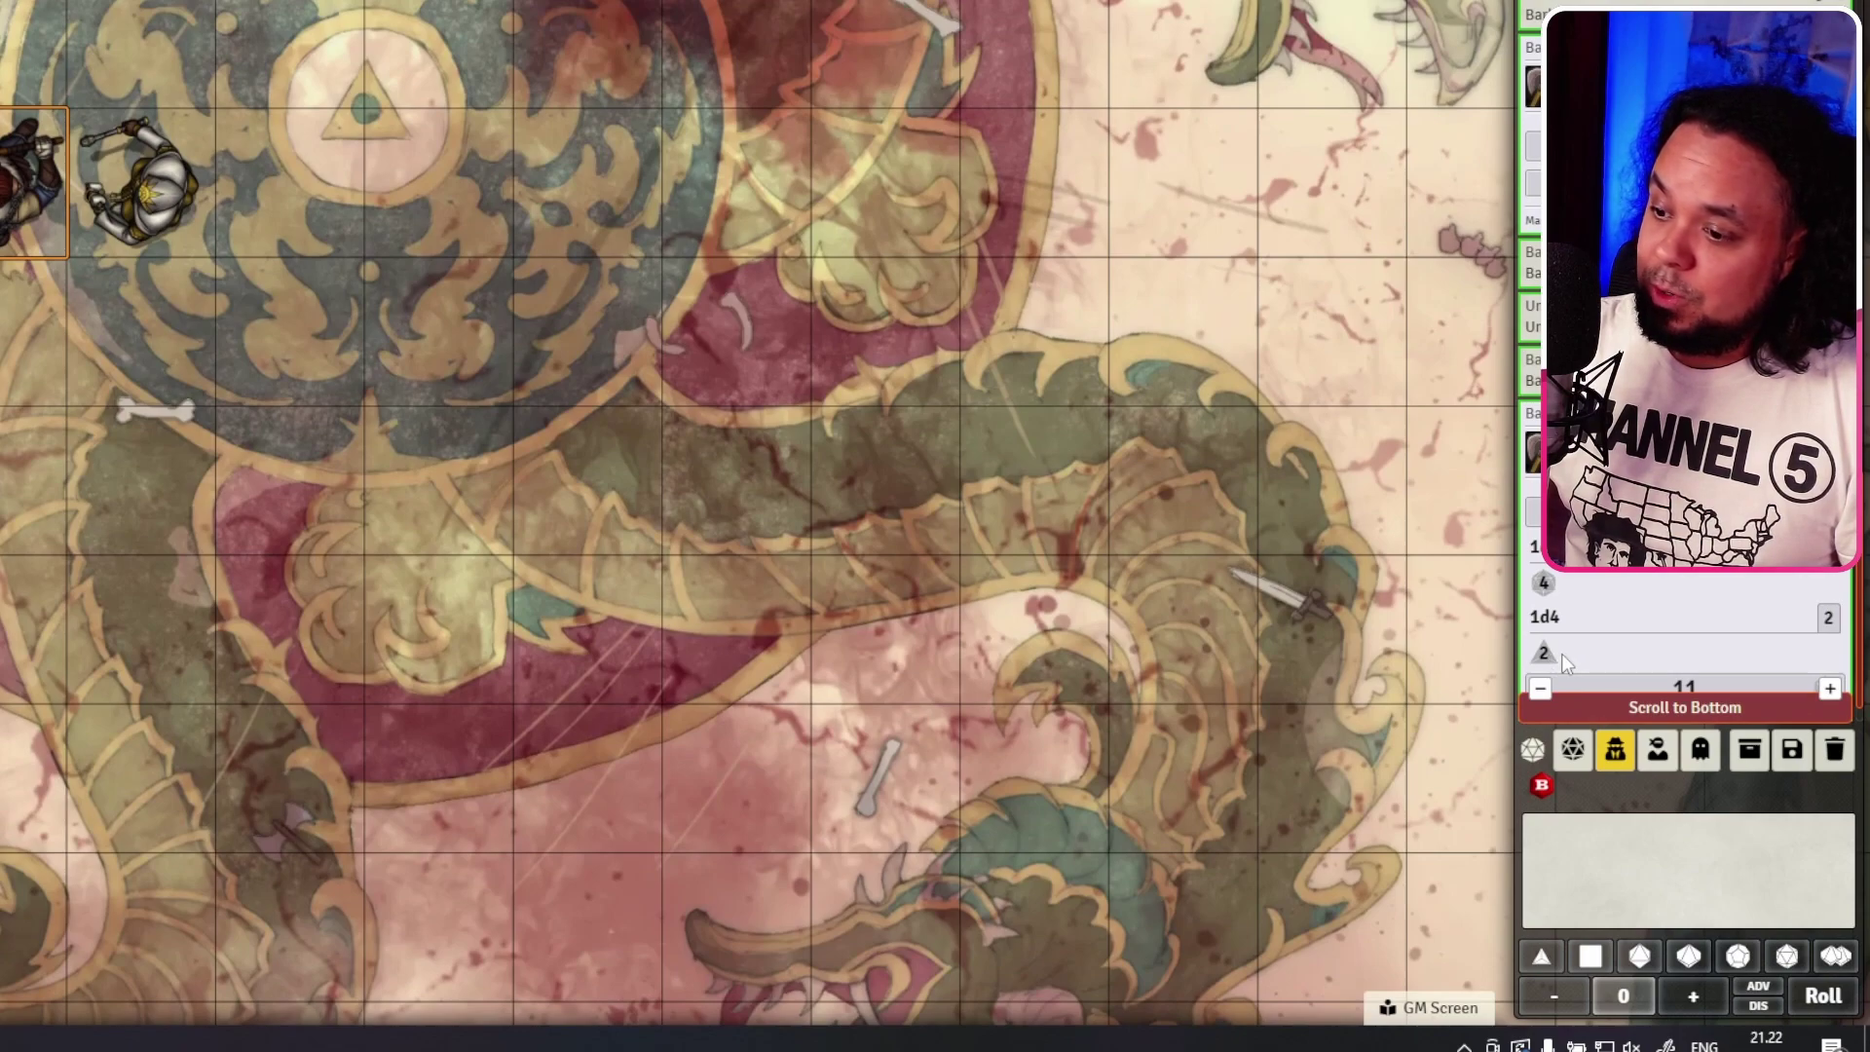
scroll(1563, 651, "down", 1)
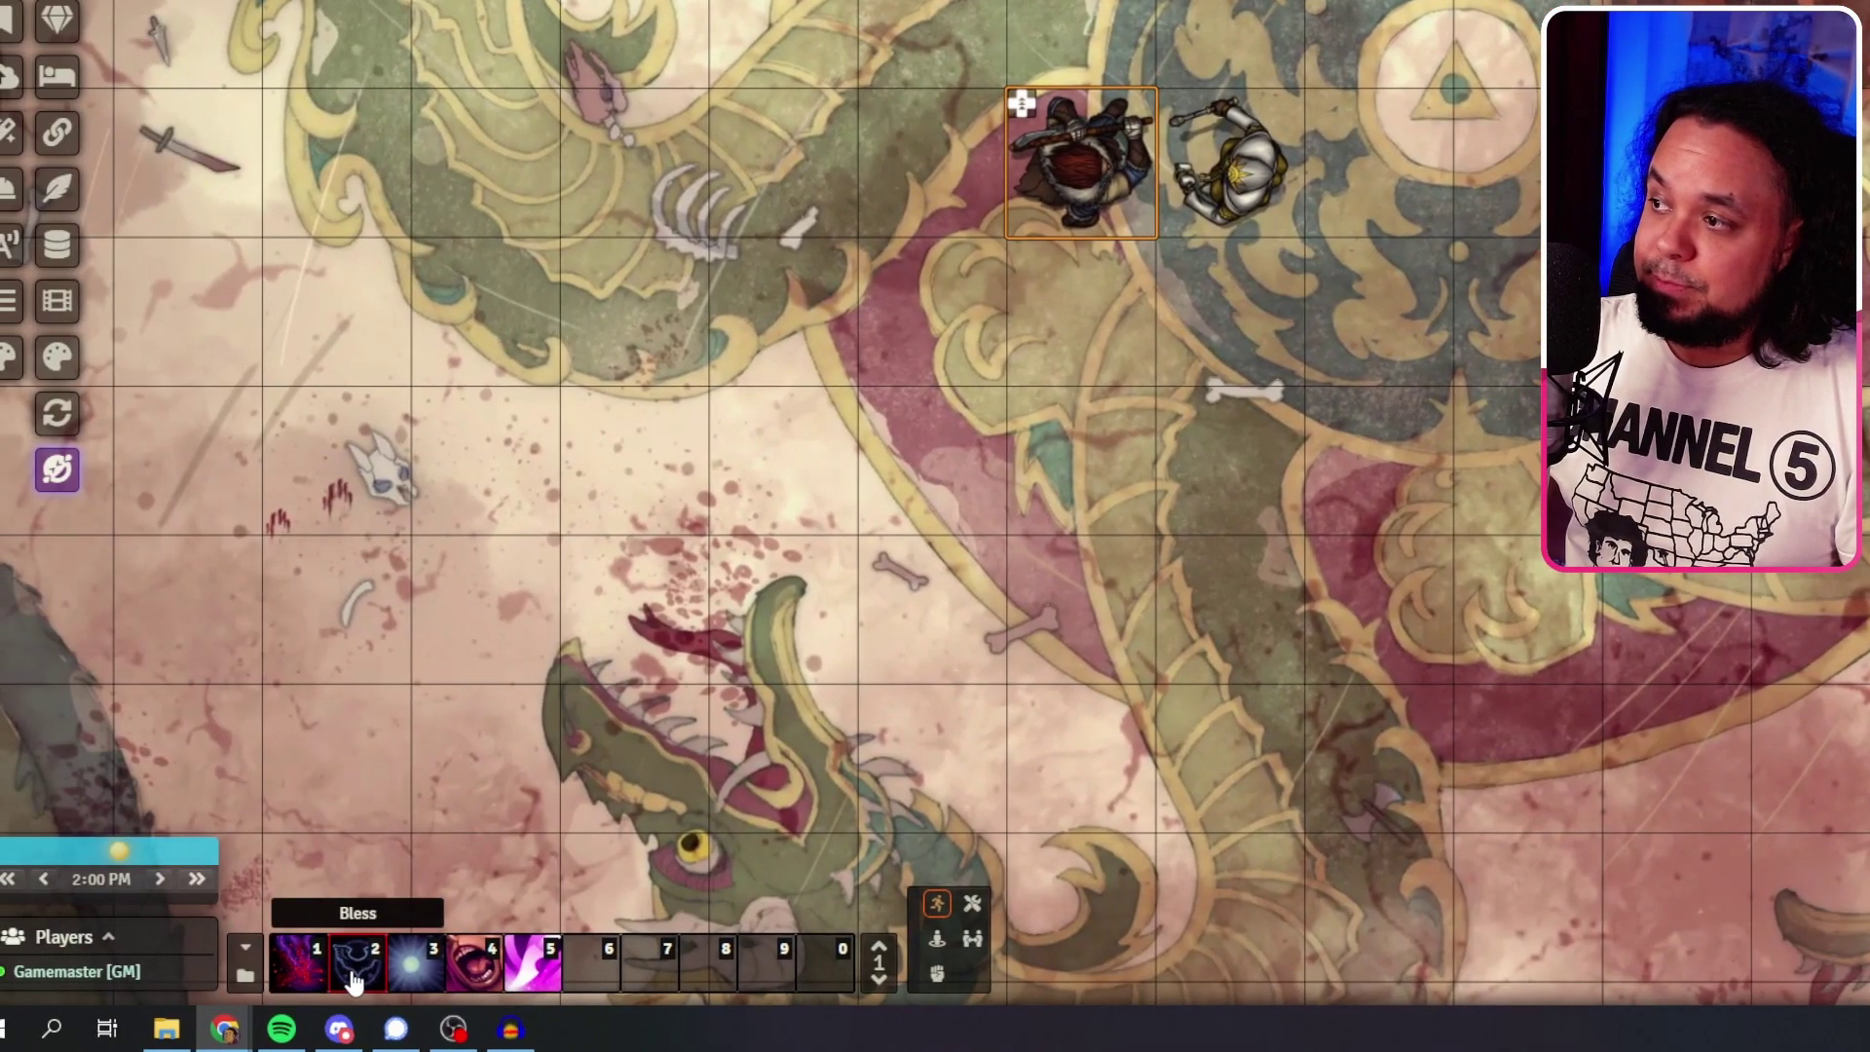
Remove Bless from the barbarian and make it Guided with the slot 3 macro.
left_click(353, 974)
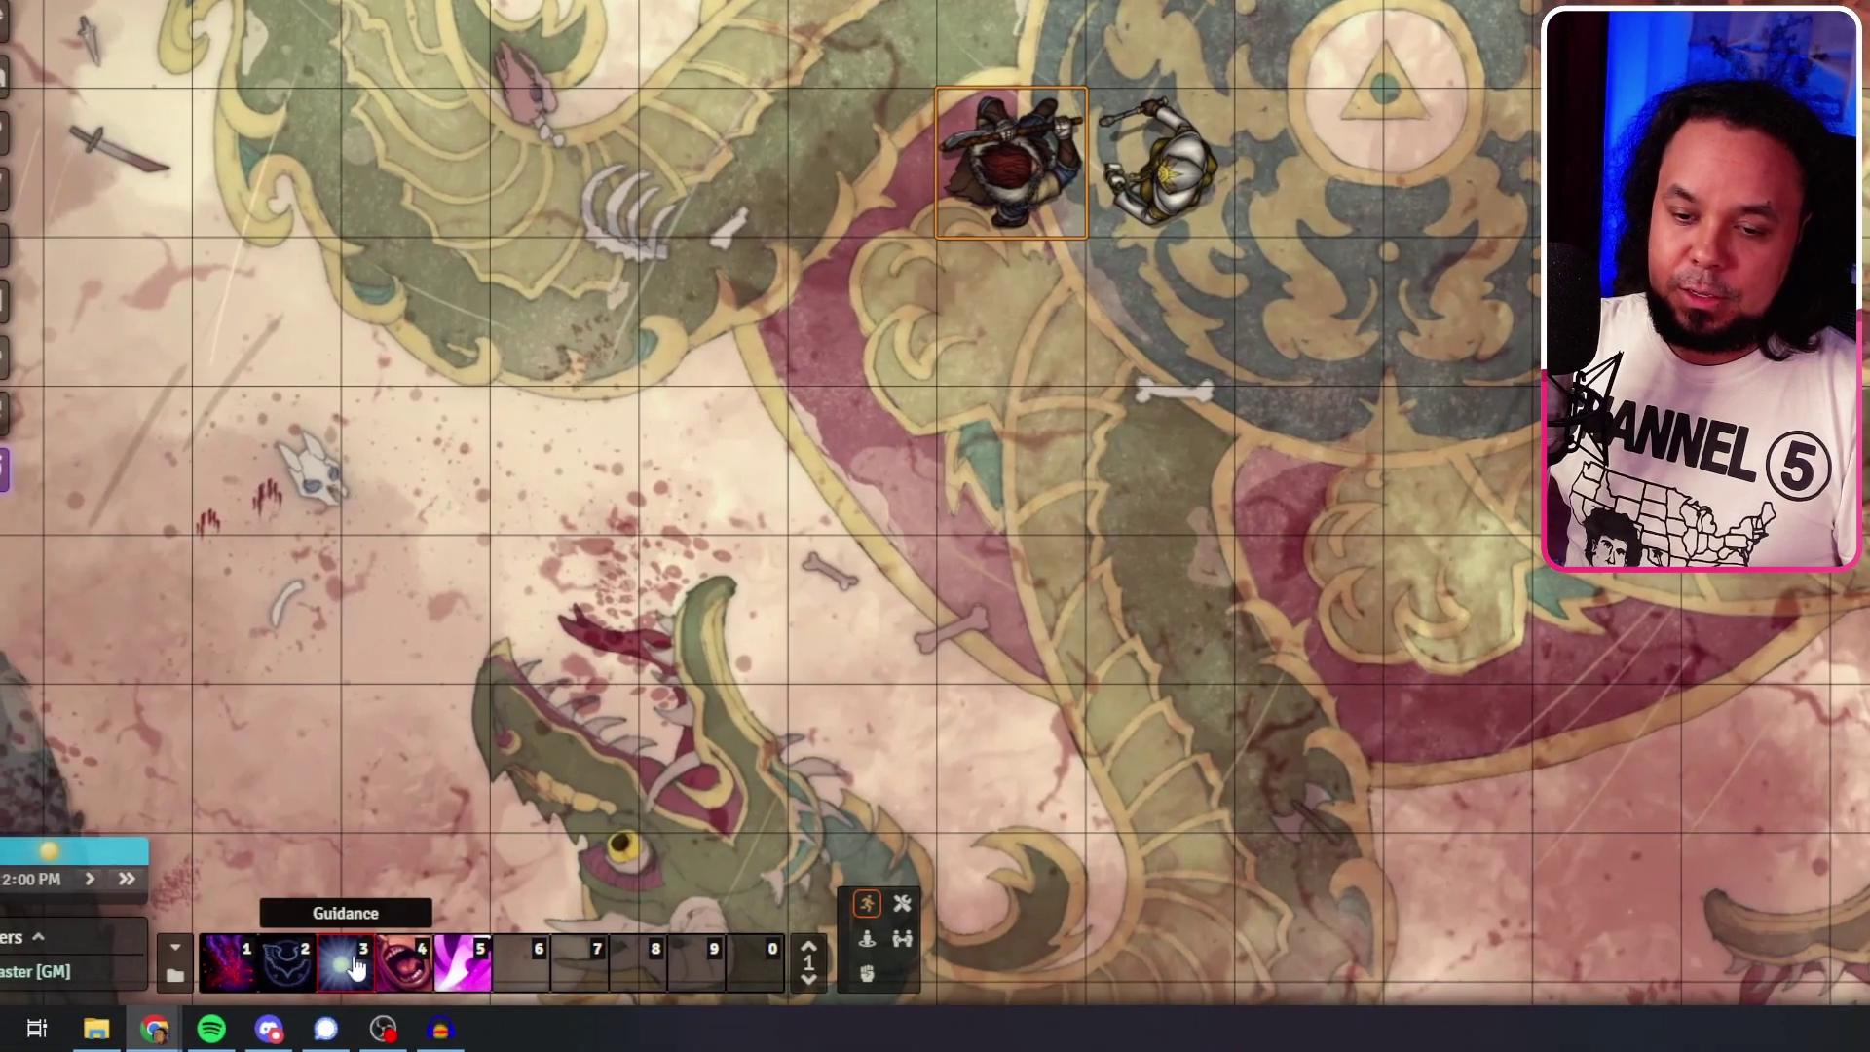
left_click(346, 962)
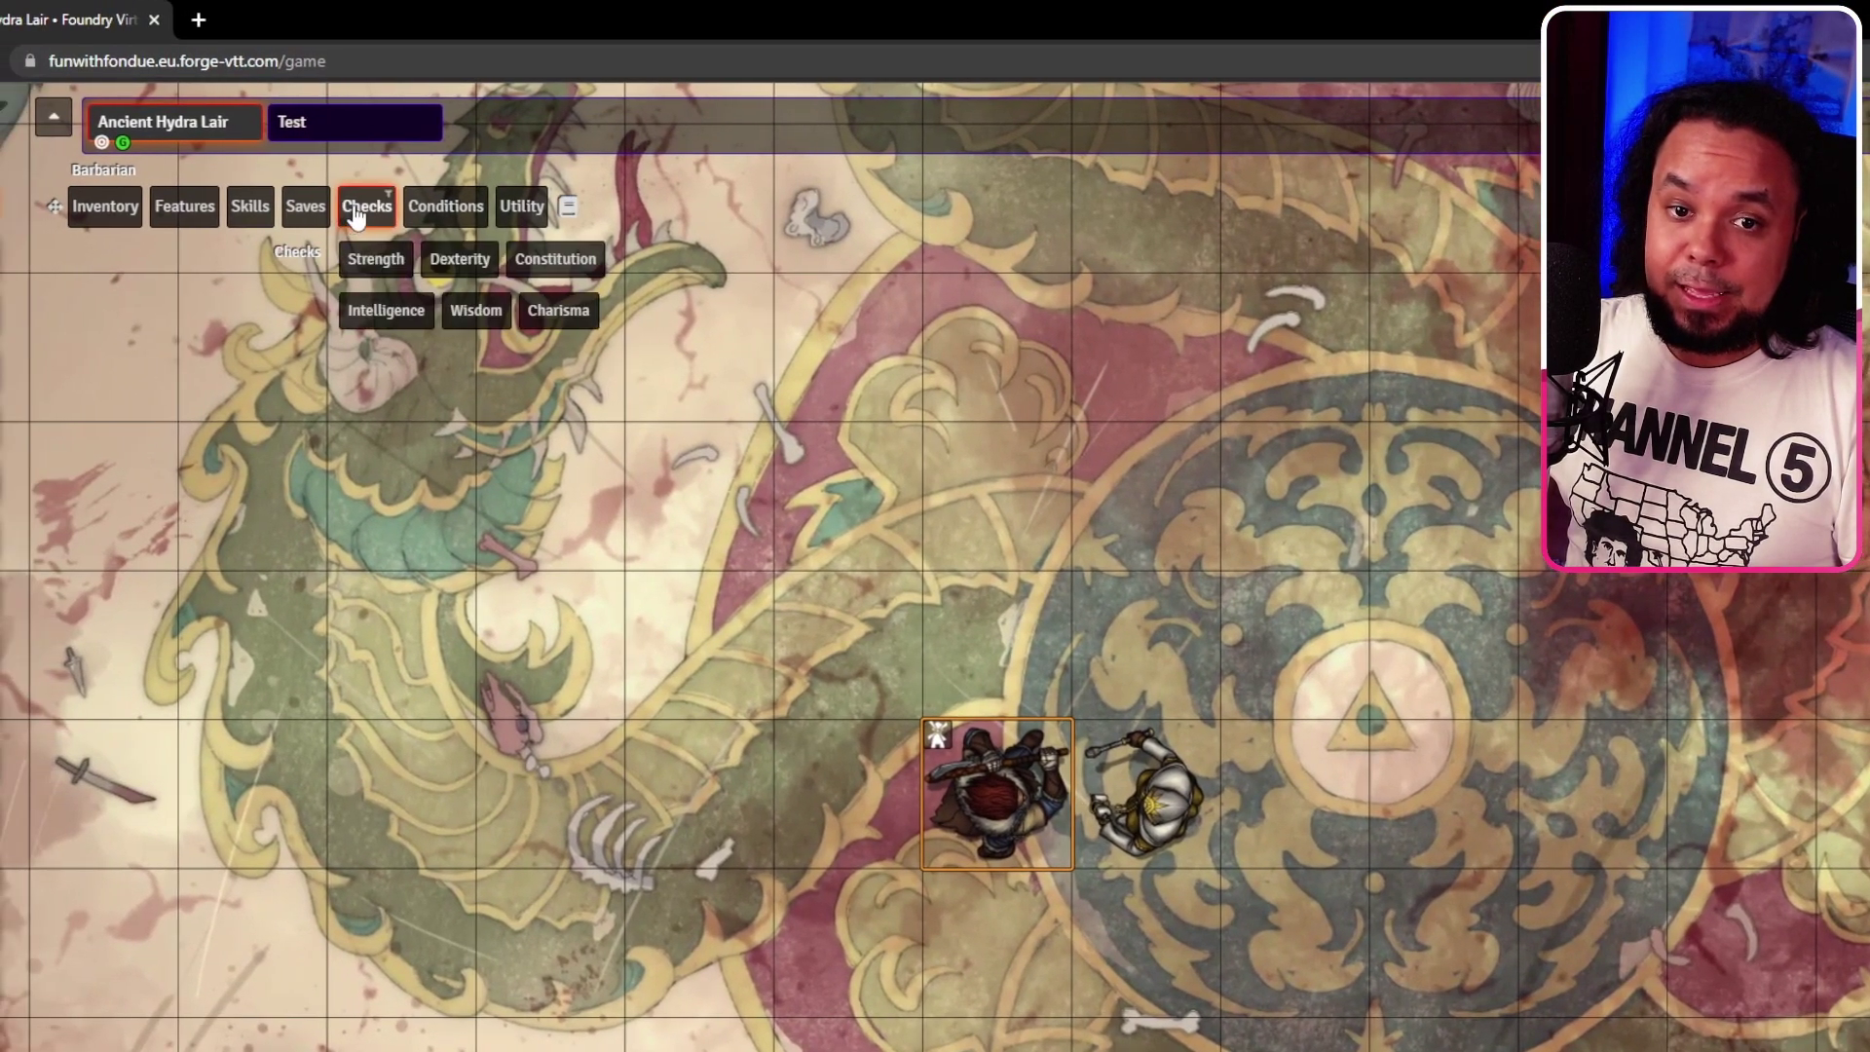
Roll a Guided Animal Handling check (d20 plus d4) for the barbarian.
mouse_move(215, 206)
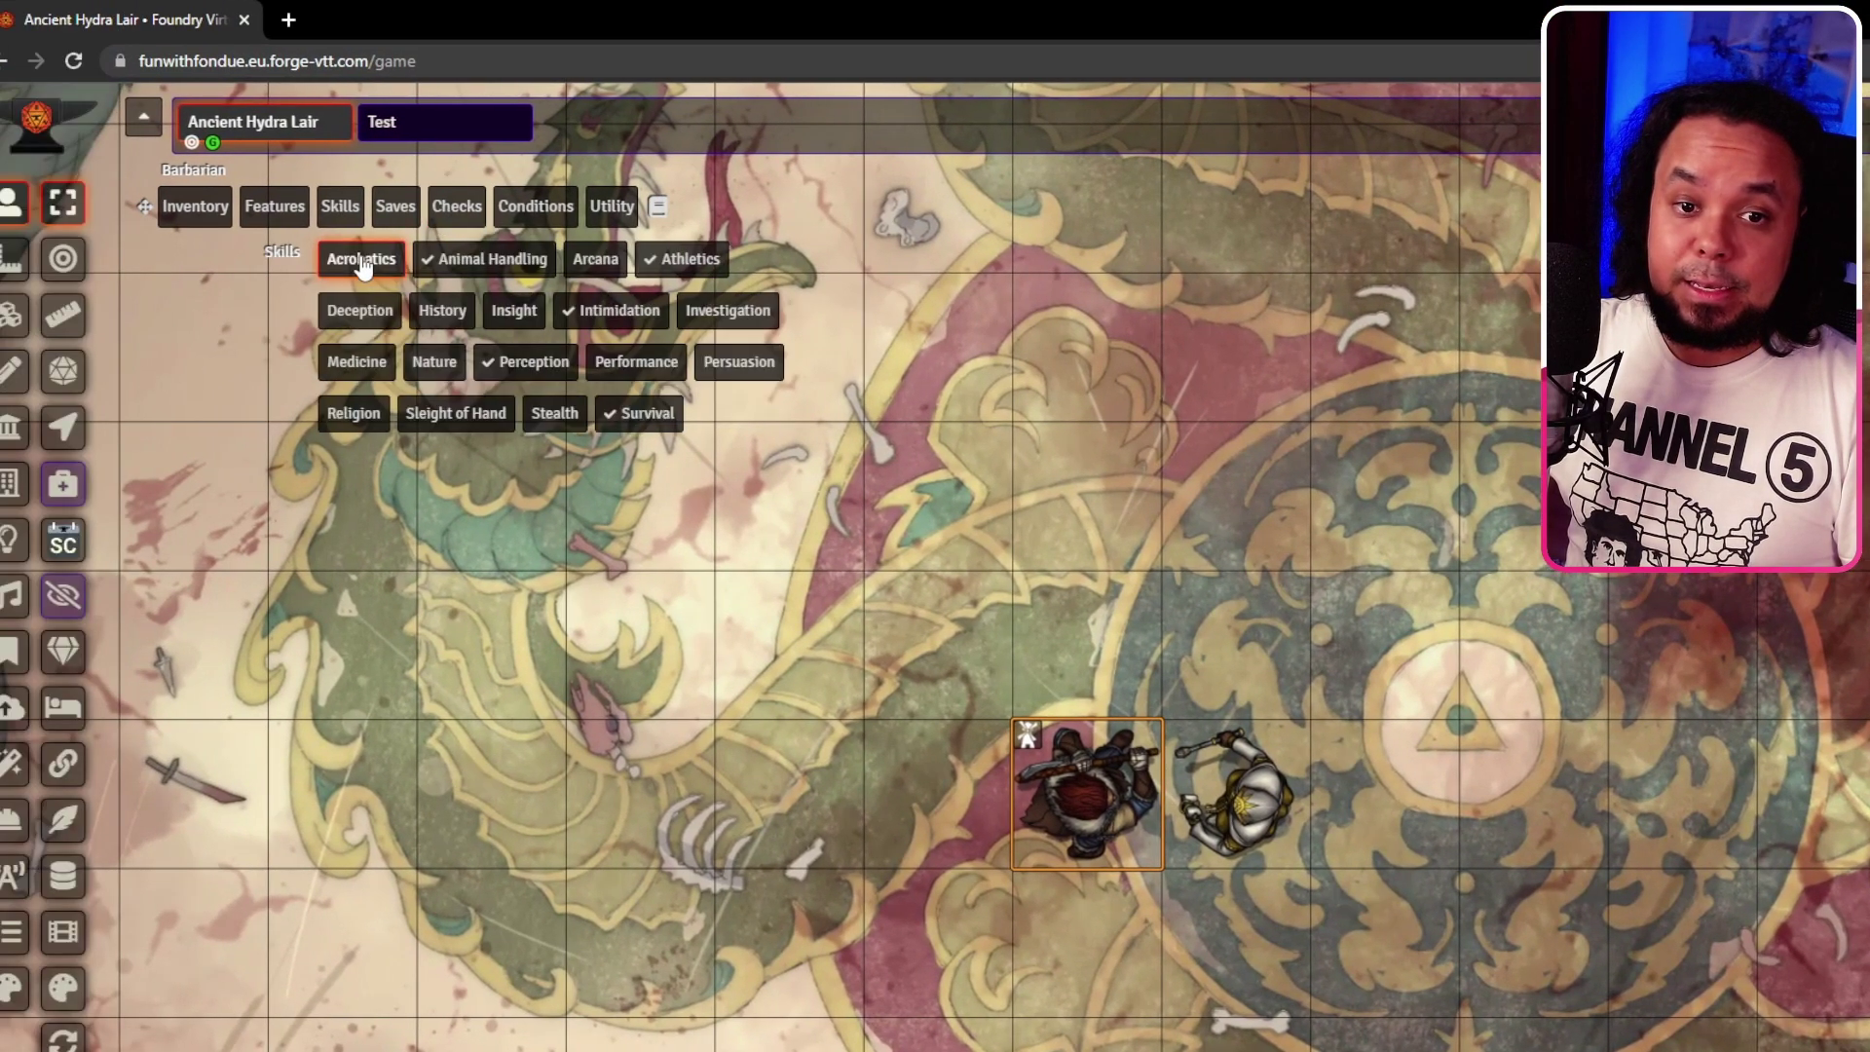
left_click(468, 267)
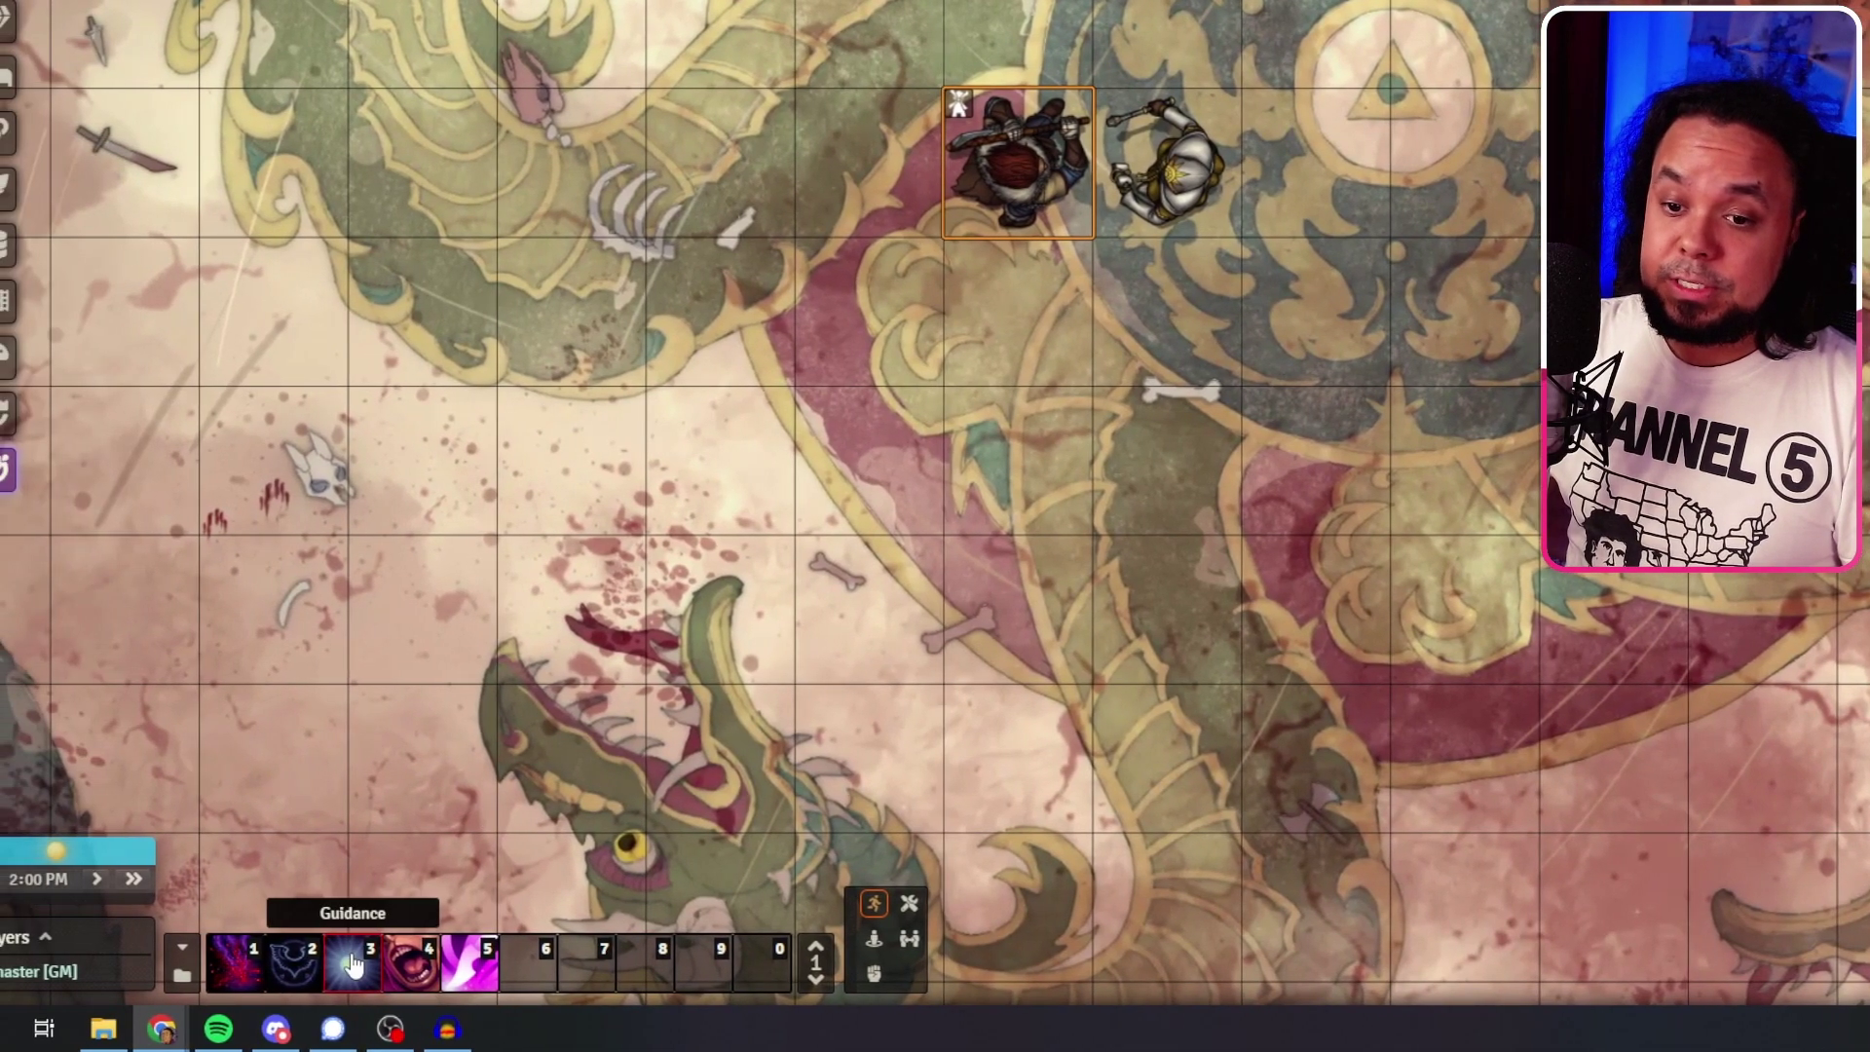
Remove Guidance from the barbarian and apply Rage with the slot 4 macro.
left_click(244, 959)
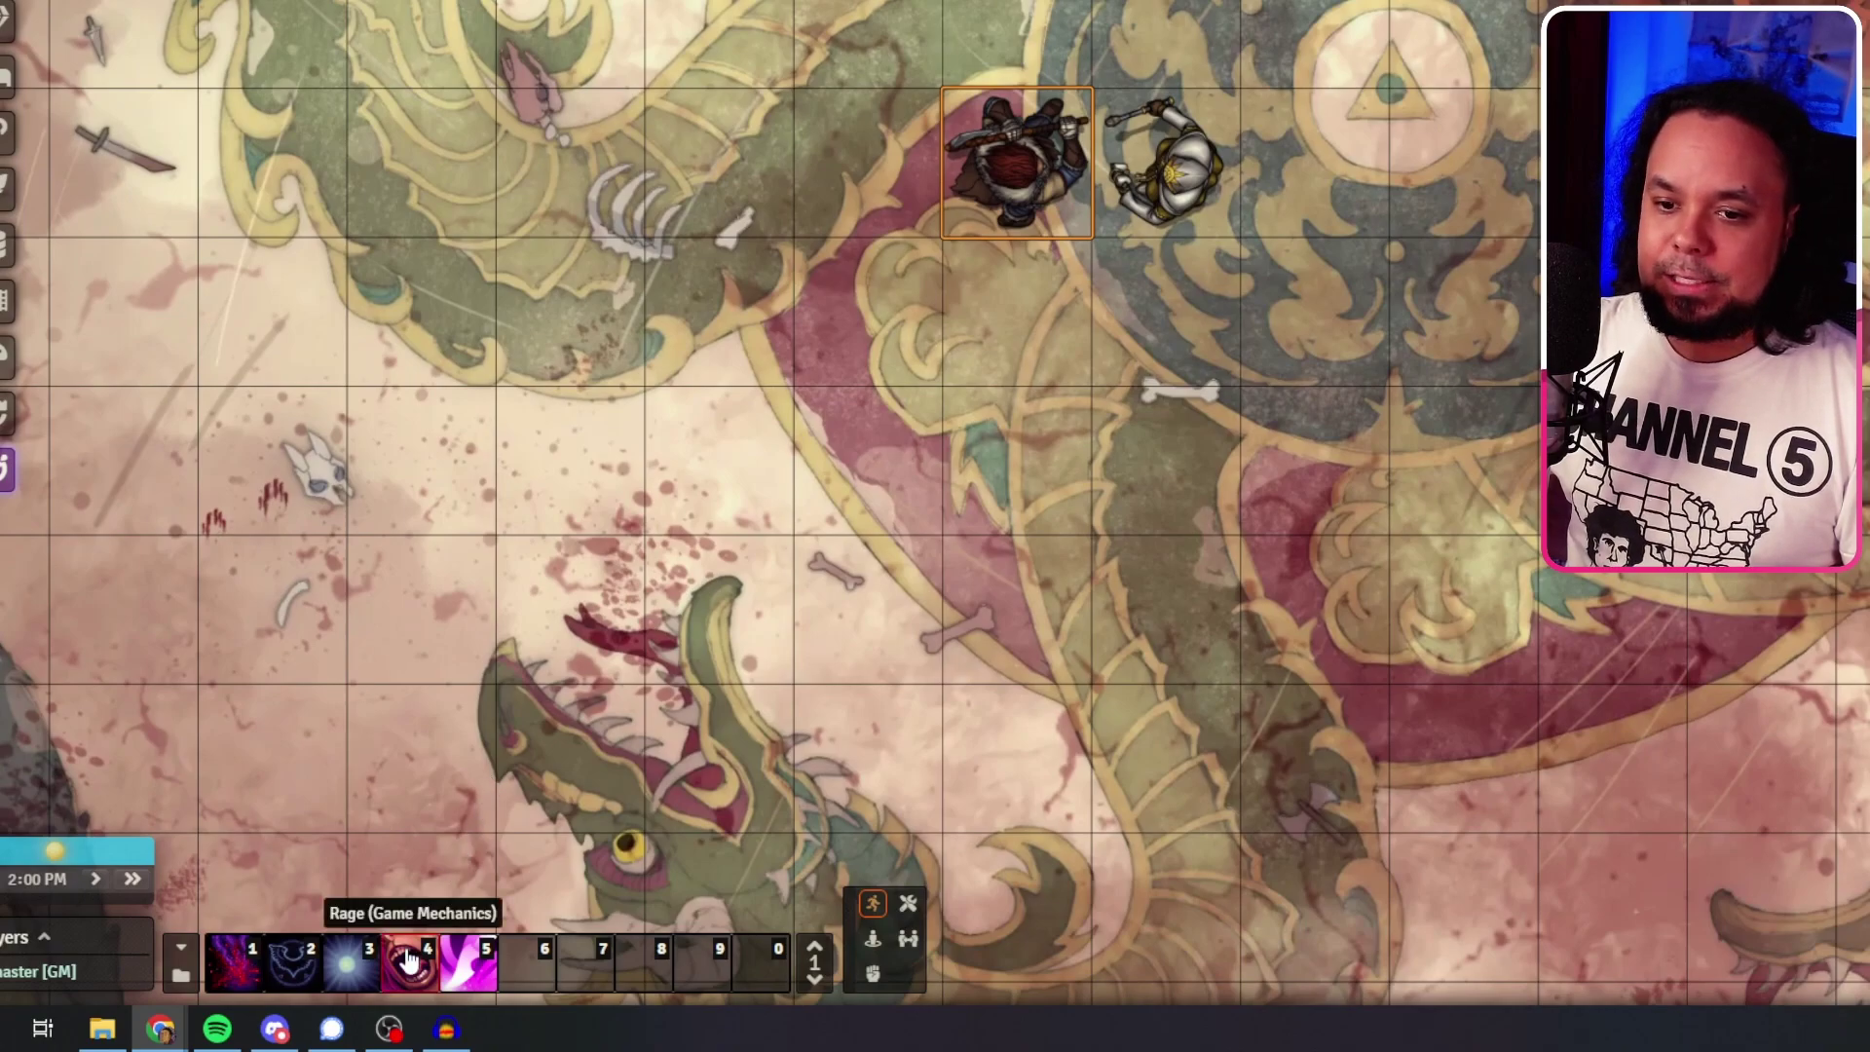
left_click(408, 959)
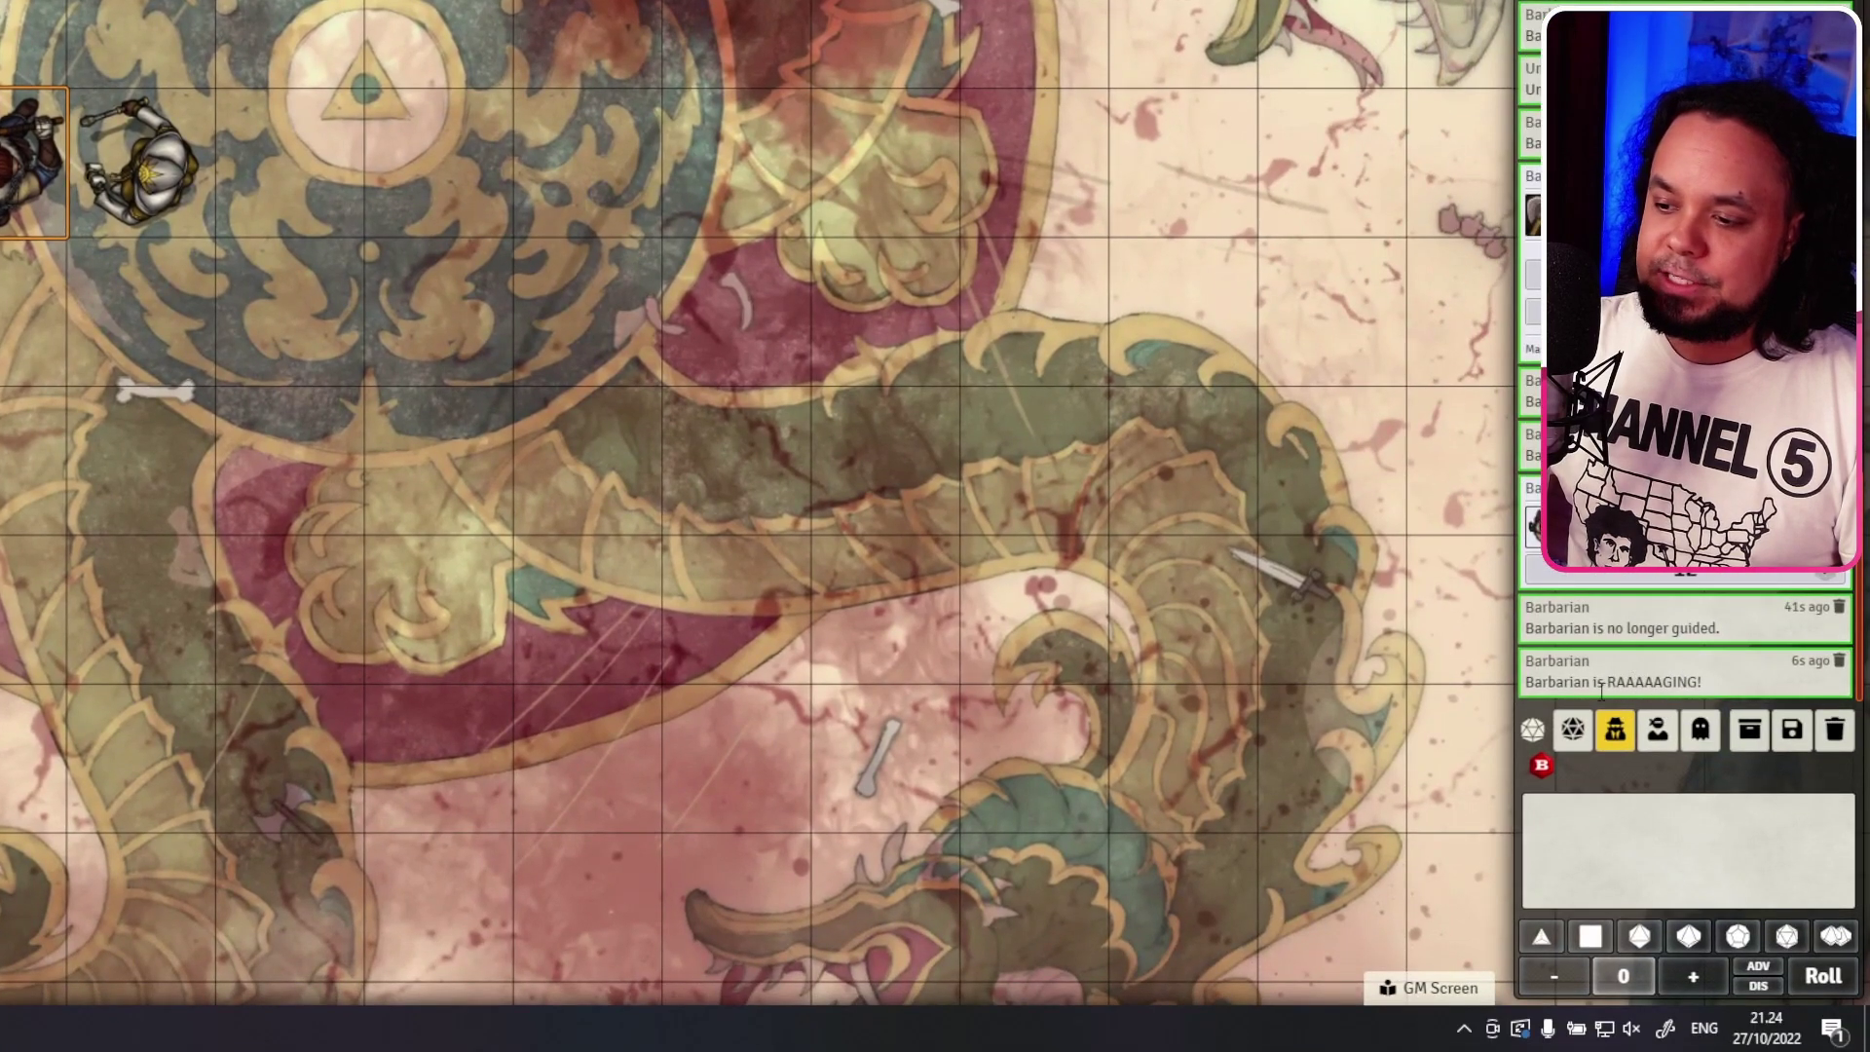
scroll(249, 395, "down", 3)
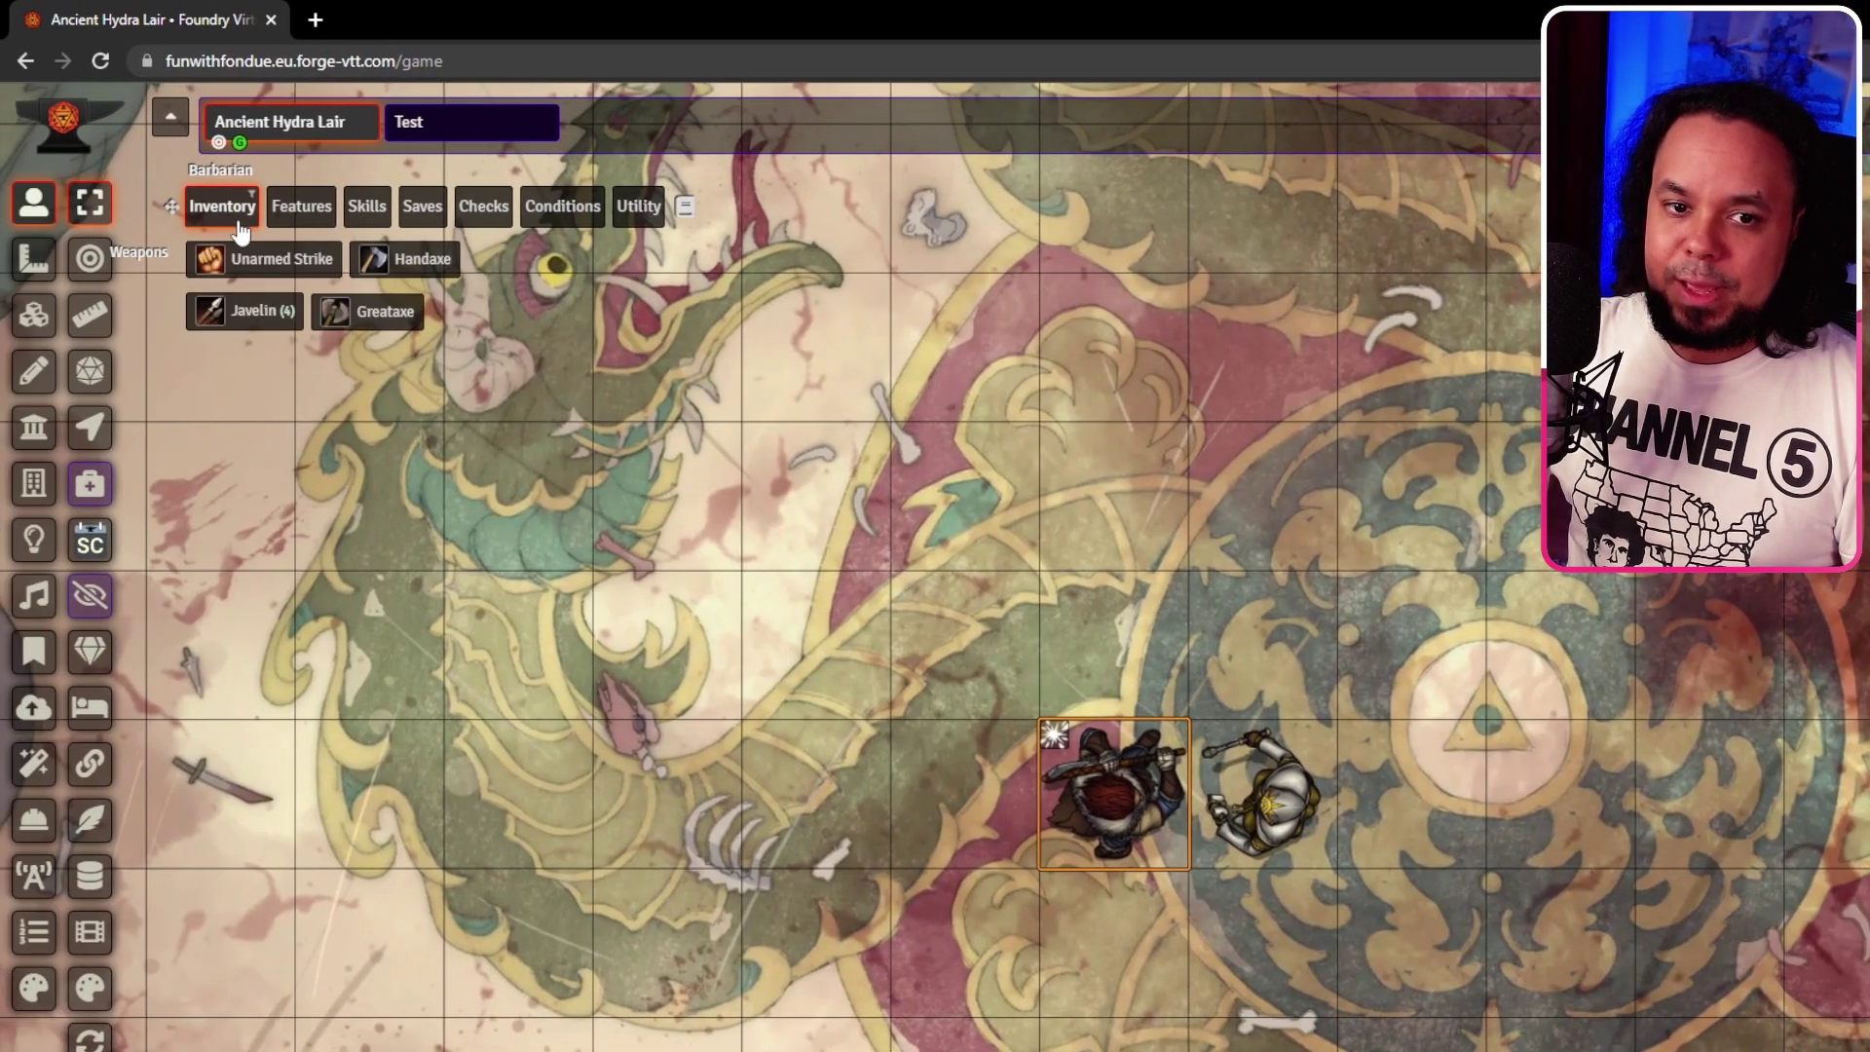
Roll an item from the Barbarian's Inventory in the Token Action HUD.
left_click(367, 308)
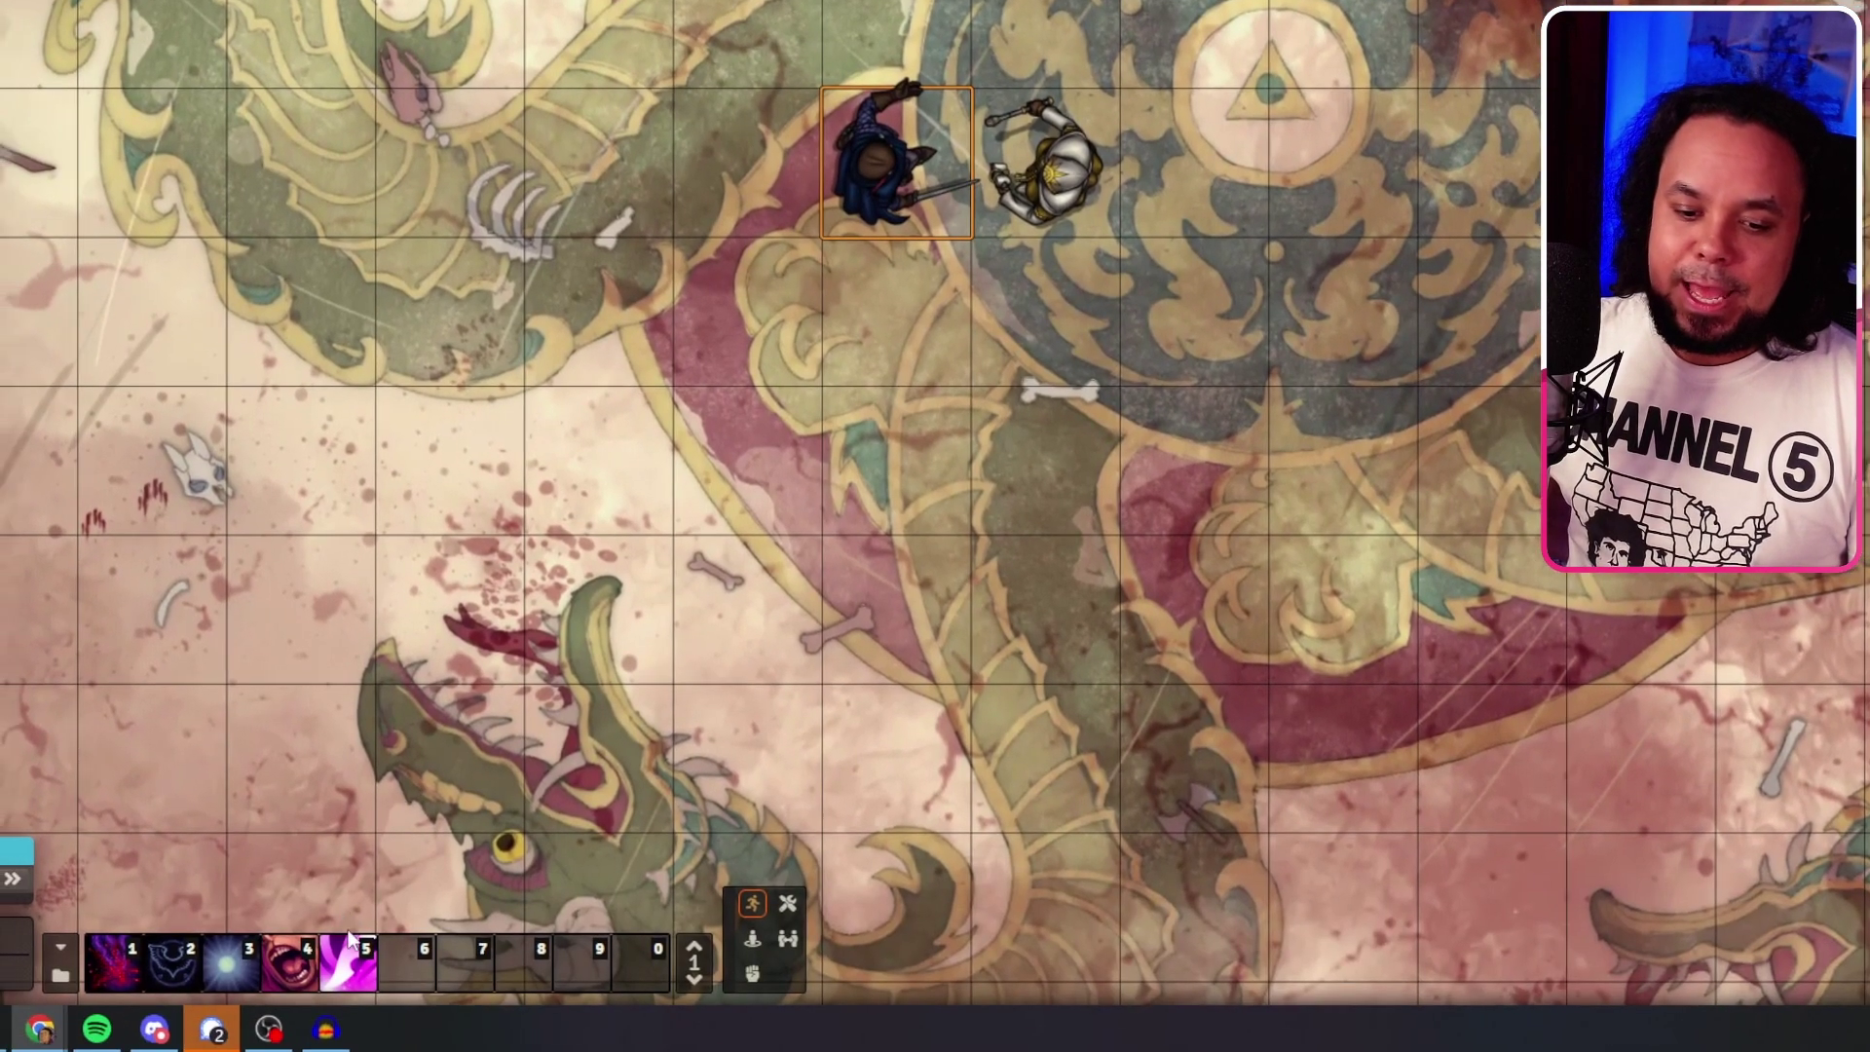
Run the Sneak Attack macro in hotbar slot 5, then roll a Shortsword attack (total 4) and its damage.
left_click(360, 969)
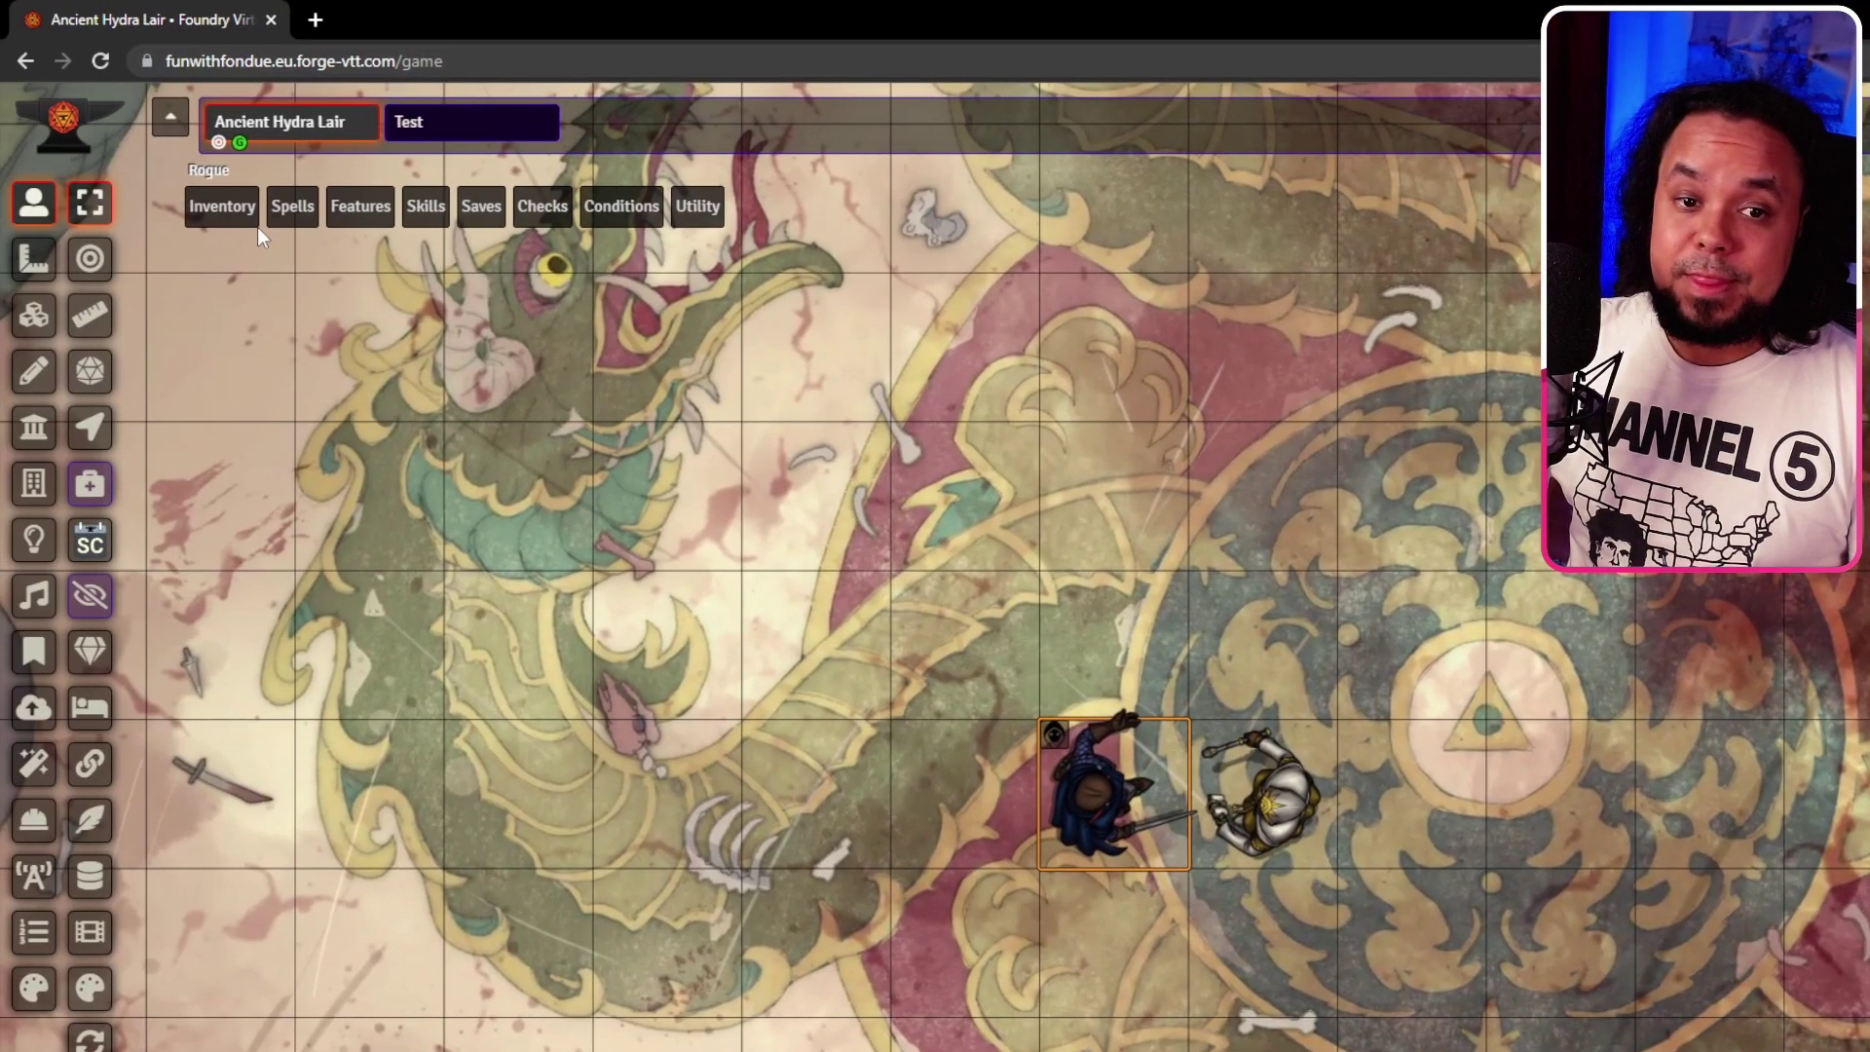
mouse_move(234, 219)
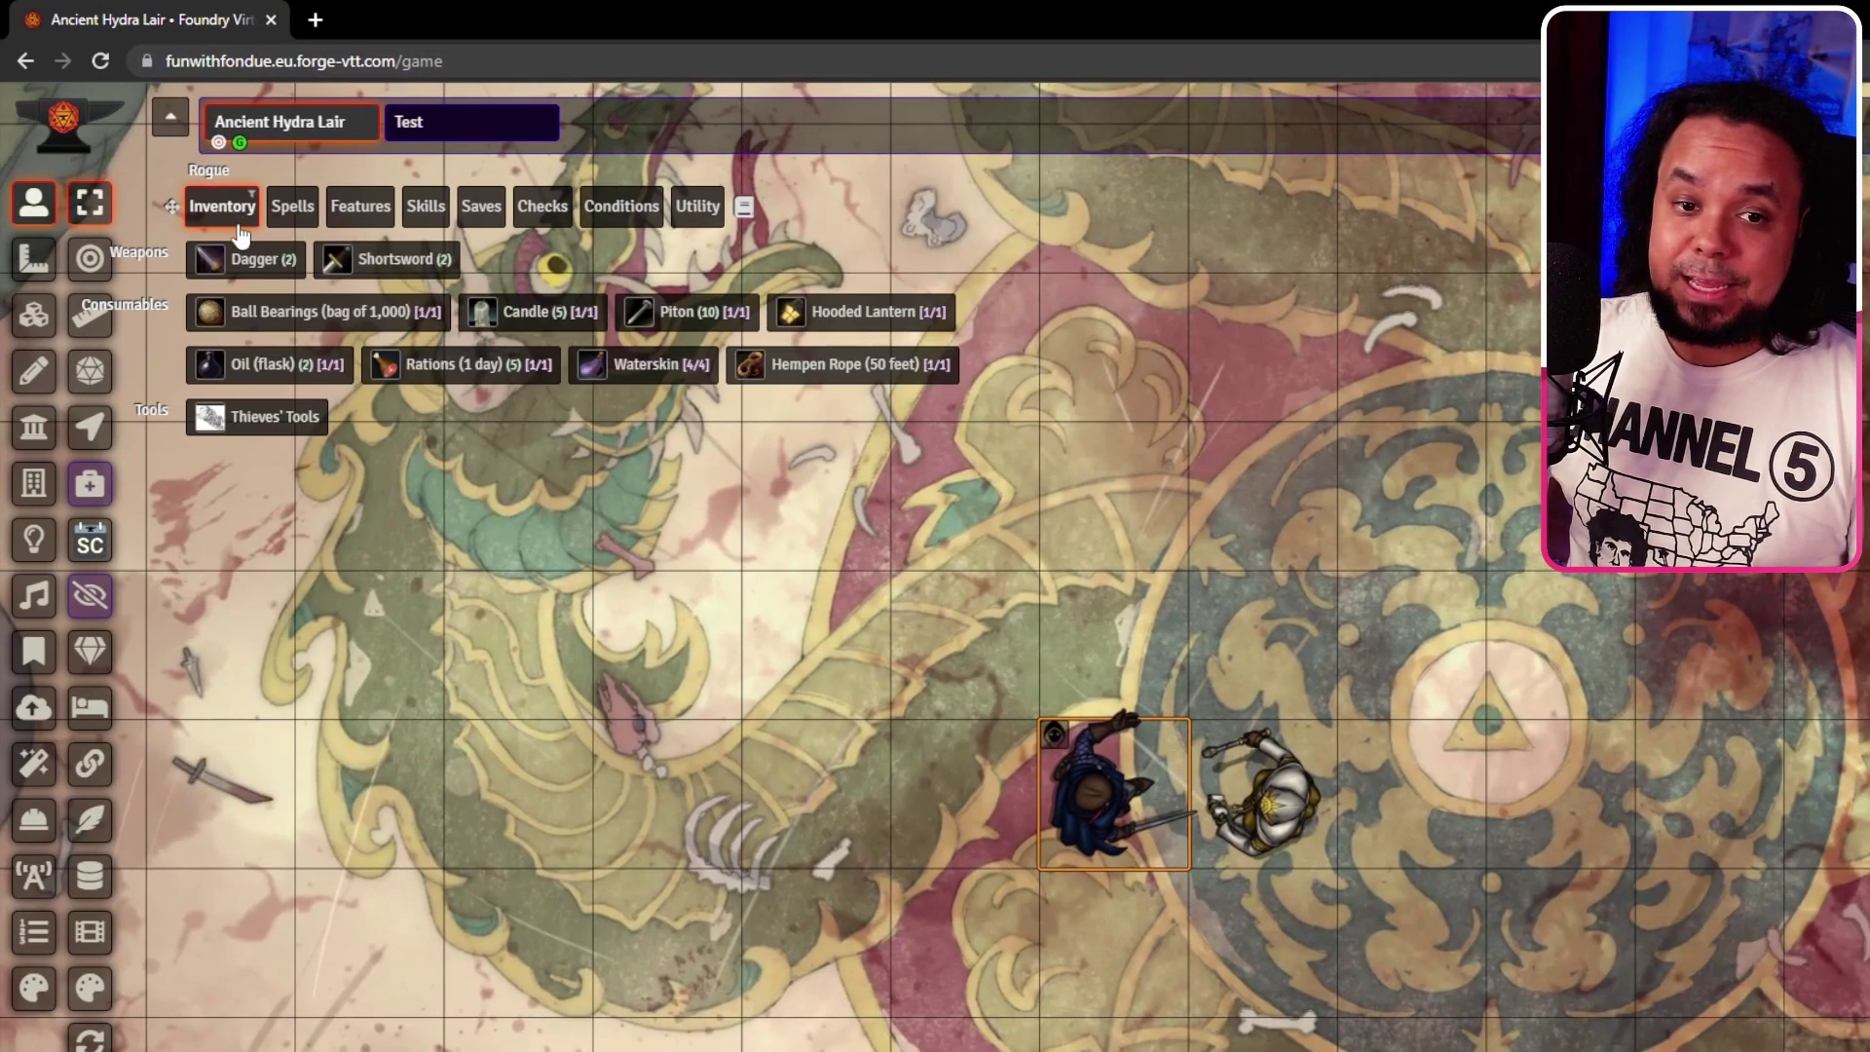
left_click(362, 268)
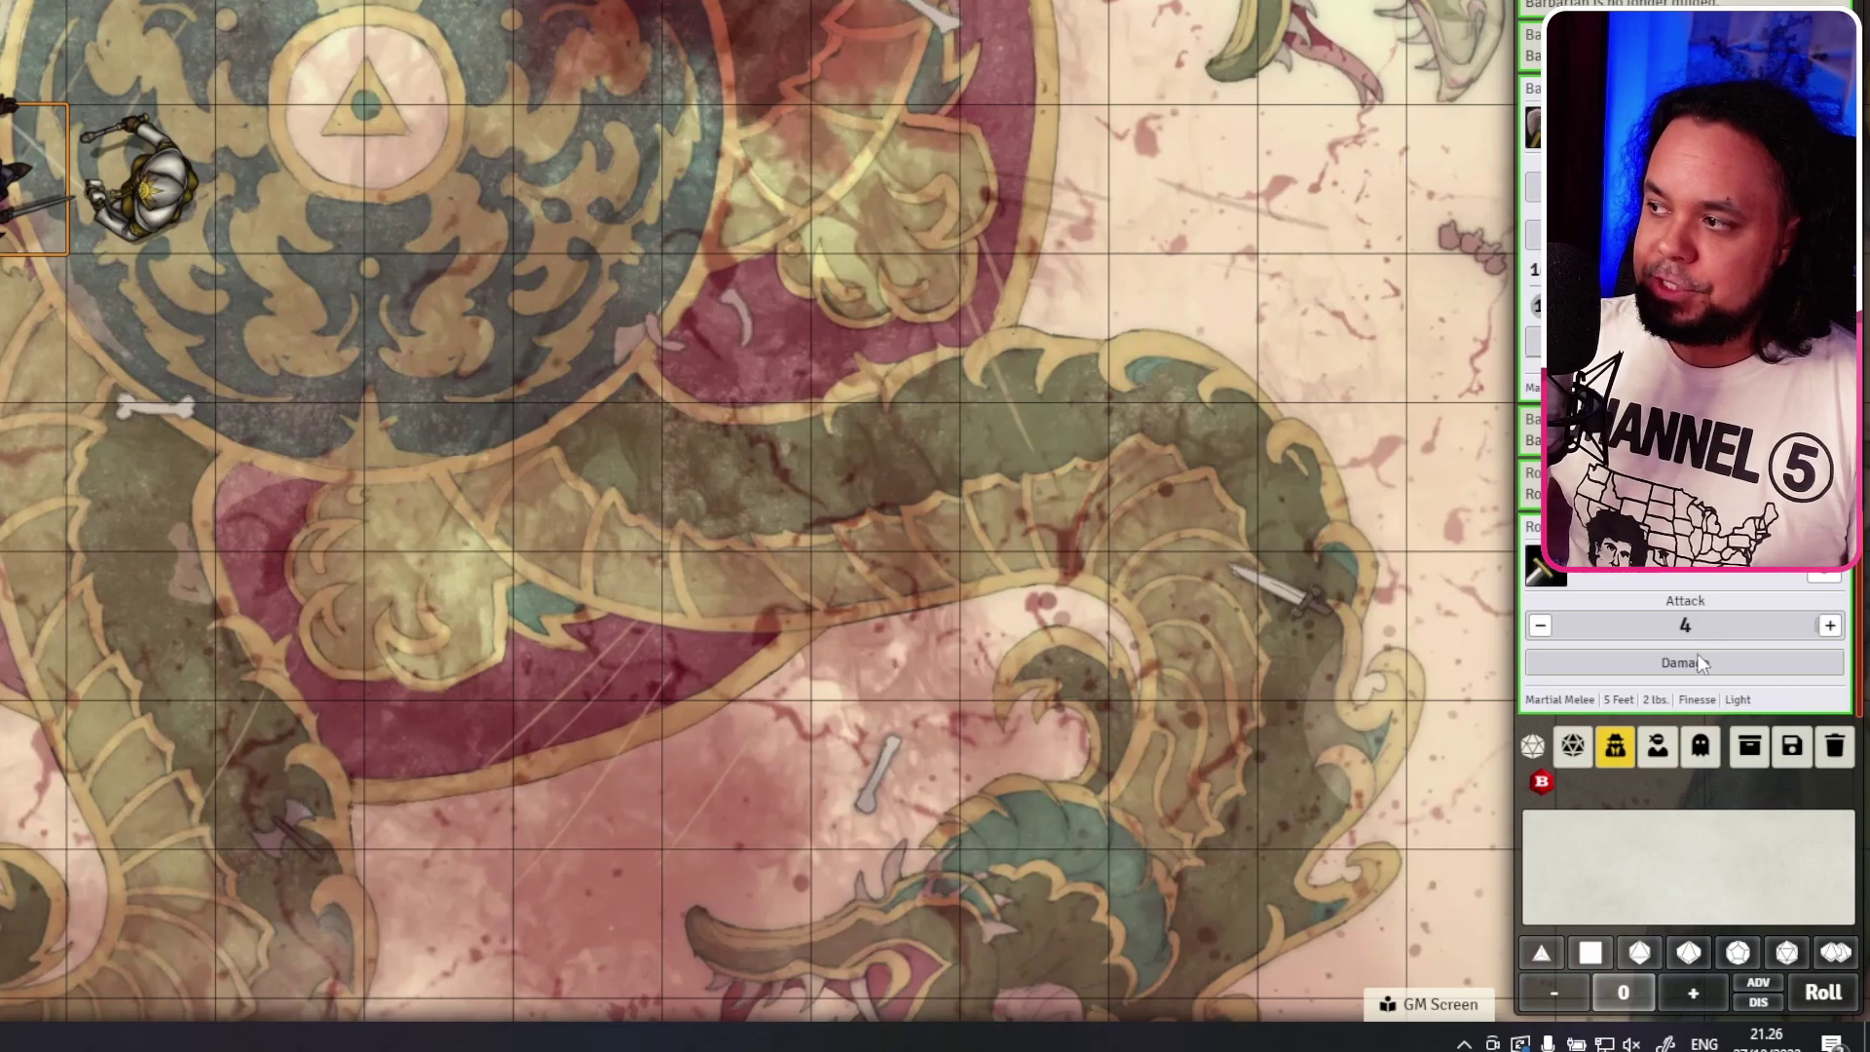
left_click(1696, 670)
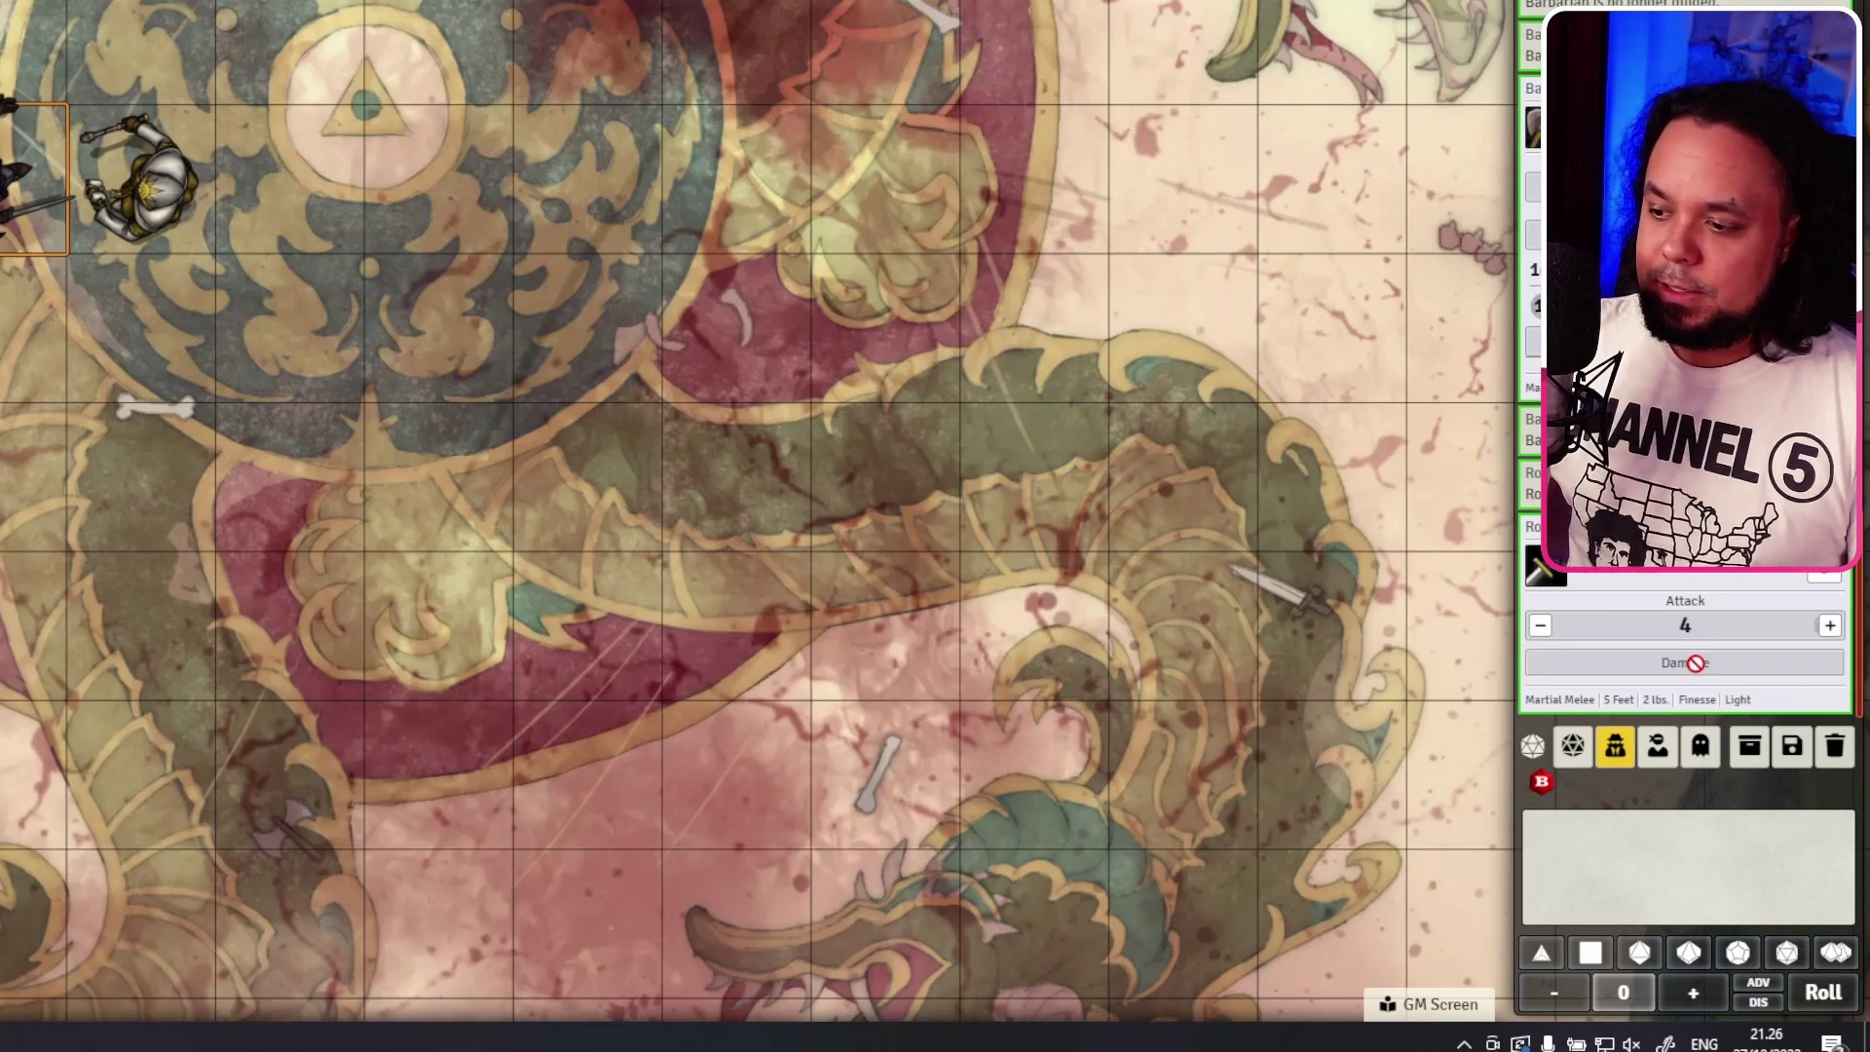